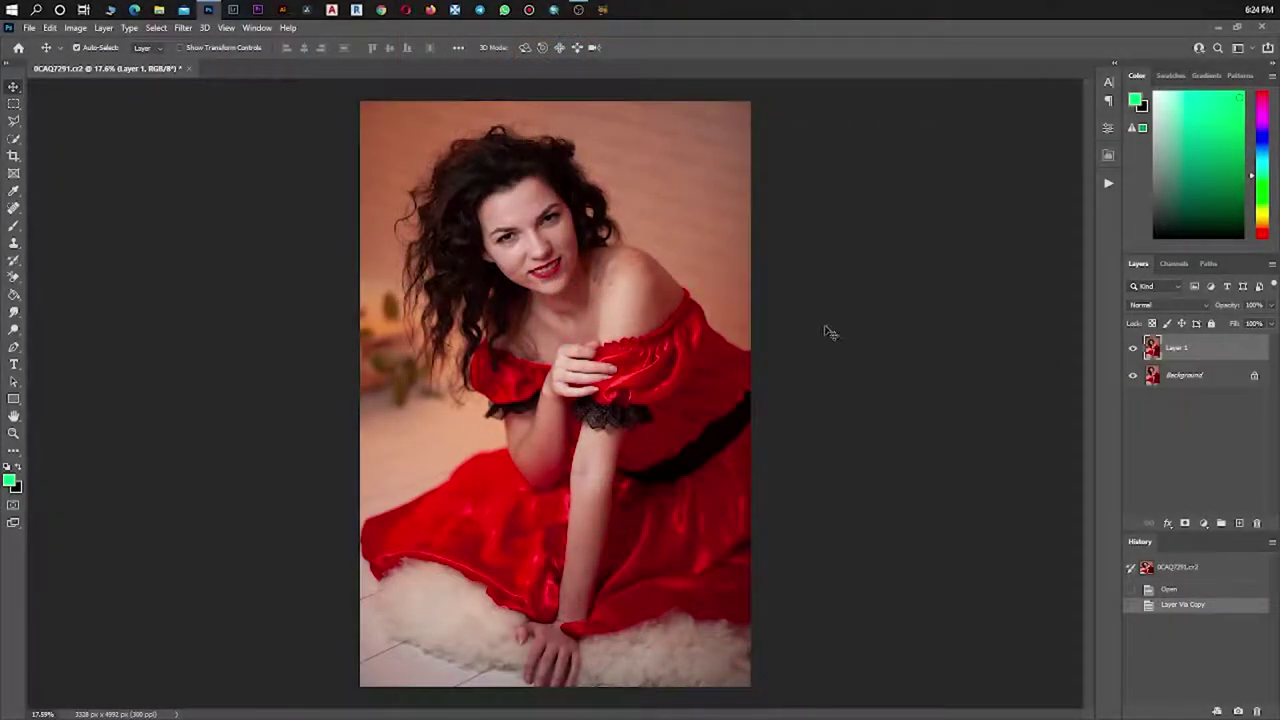
Zoom in on the face and heal its blemishes with the Content-Aware Spot Healing Brush.
{"action": "left_click", "coordinate": [13, 208]}
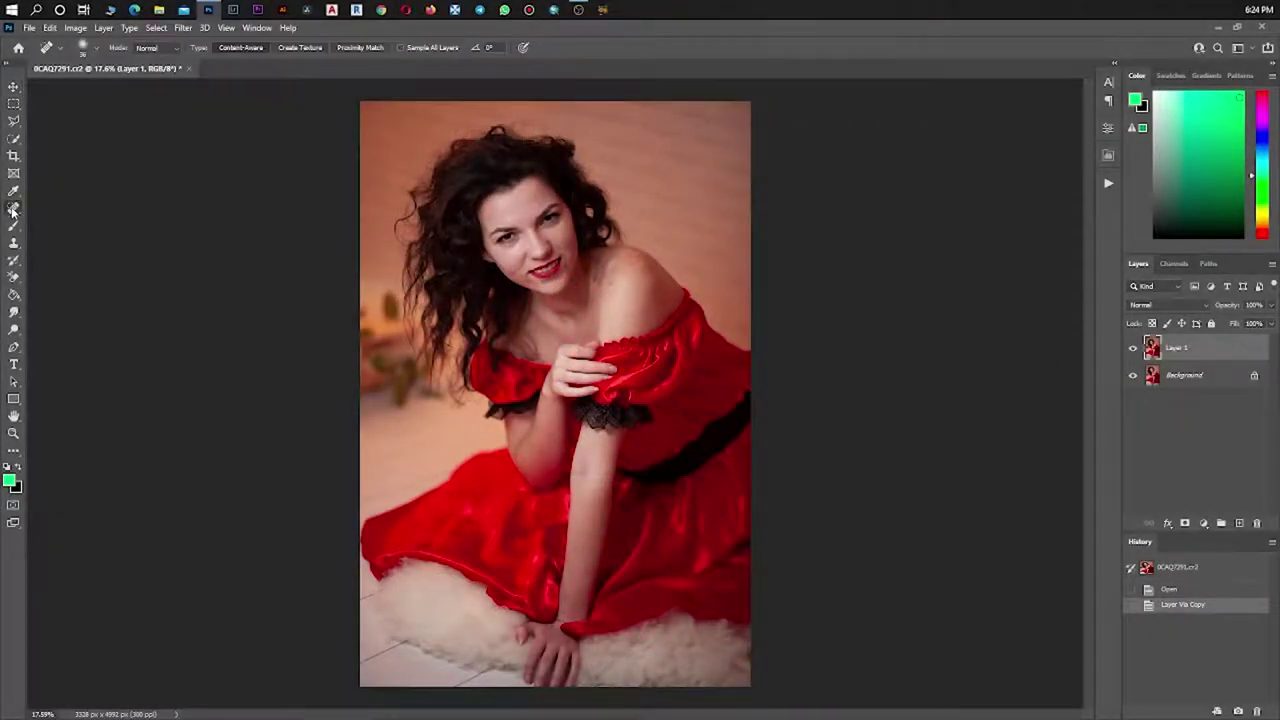
{"action": "left_click_drag", "start_coordinate": [541, 216], "coordinate": [824, 477]}
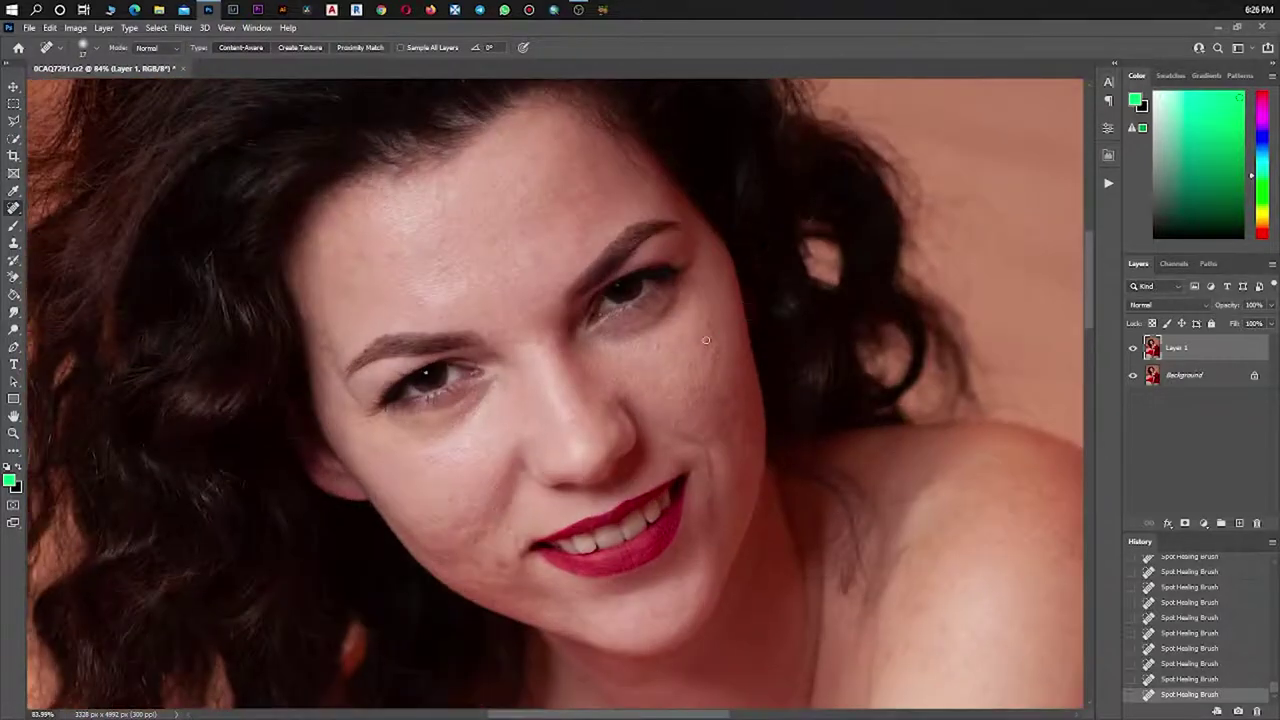
{"action": "scroll", "coordinate": [779, 717], "scroll_direction": "right", "scroll_amount": 3}
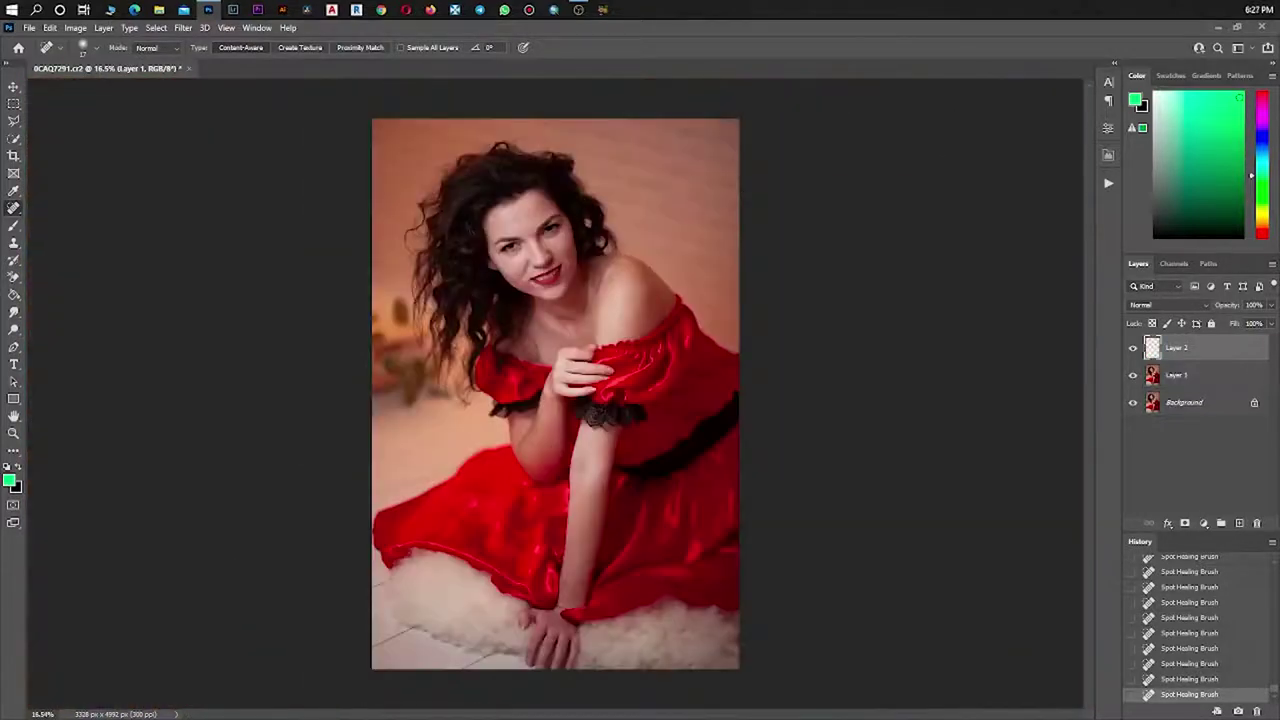
Apply Surface Blur, paint the Frequency Separation mask over the skin, and add the Blur group.
{"action": "left_click", "coordinate": [890, 171]}
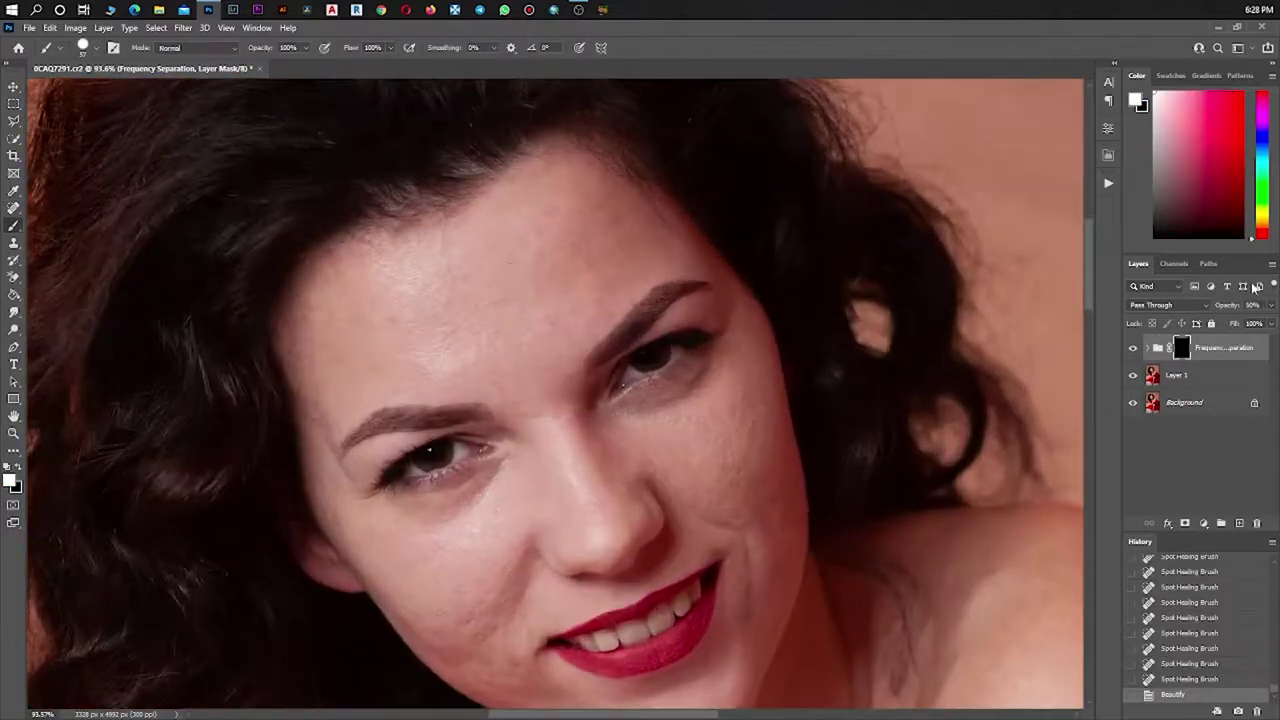
{"action": "left_click_drag", "start_coordinate": [566, 313], "coordinate": [603, 240]}
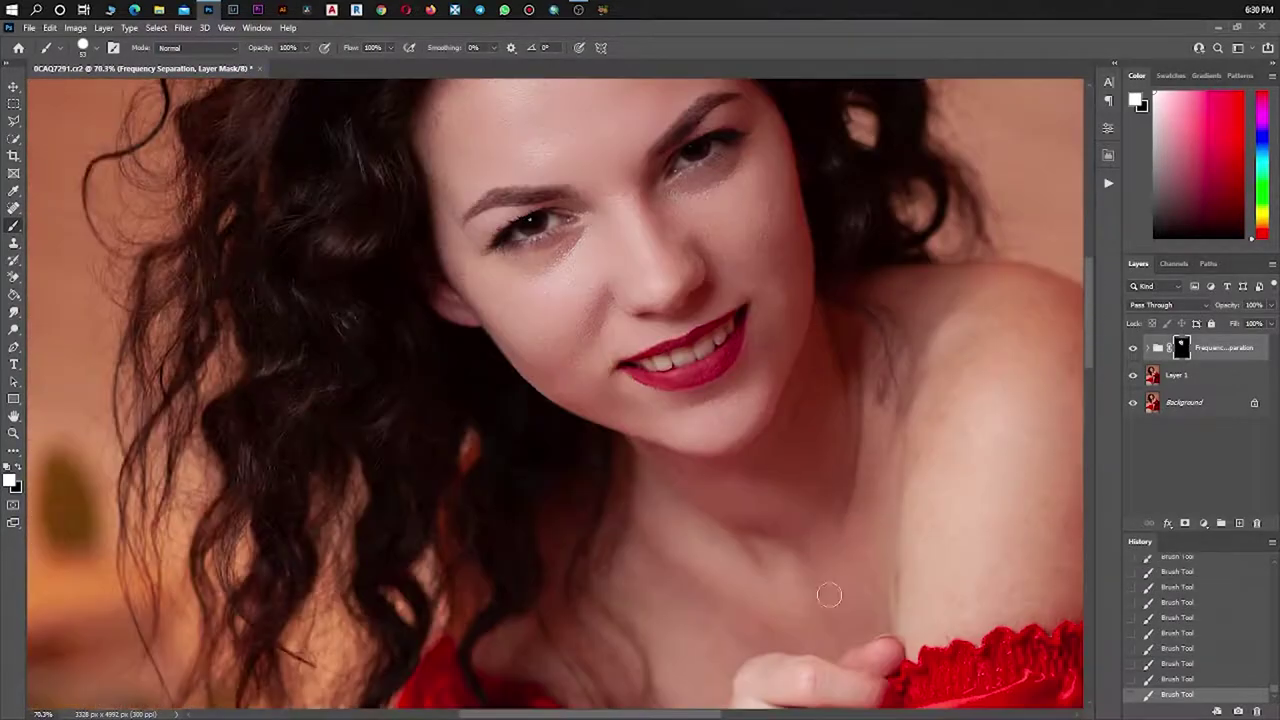
{"action": "scroll", "coordinate": [849, 443], "scroll_direction": "right", "scroll_amount": 5}
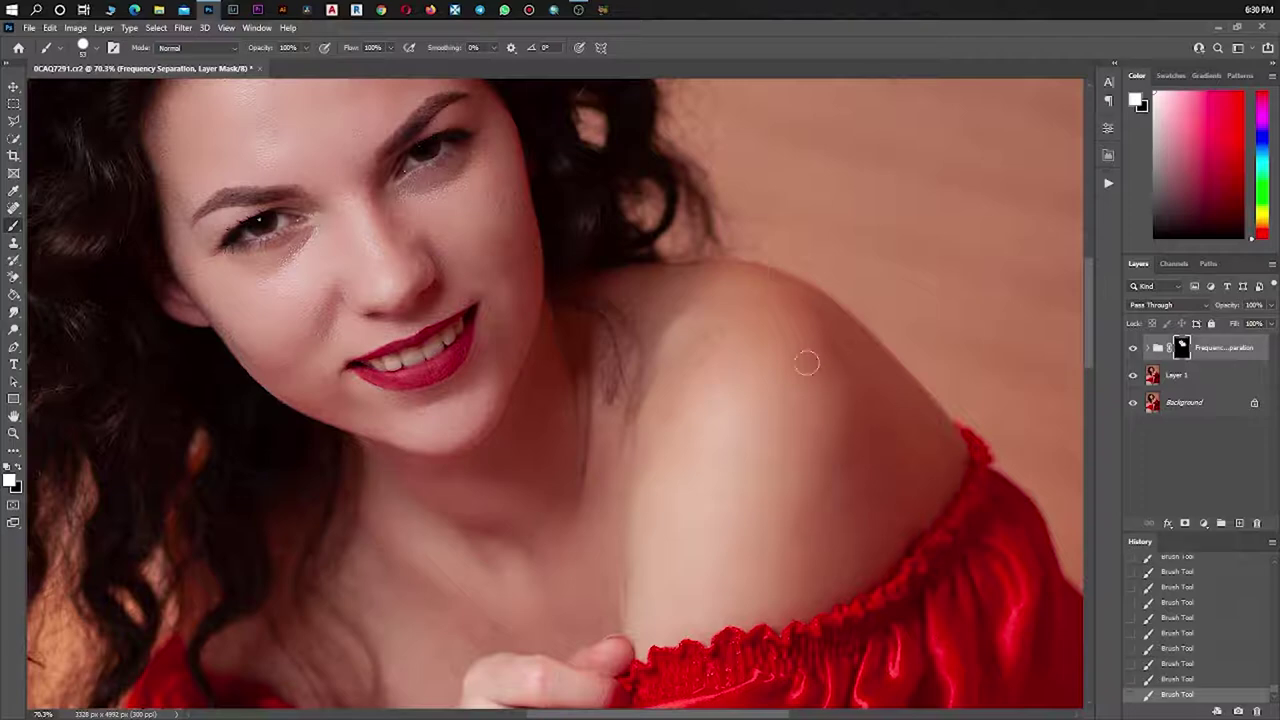
{"action": "scroll", "coordinate": [475, 395], "scroll_direction": "down", "scroll_amount": 5}
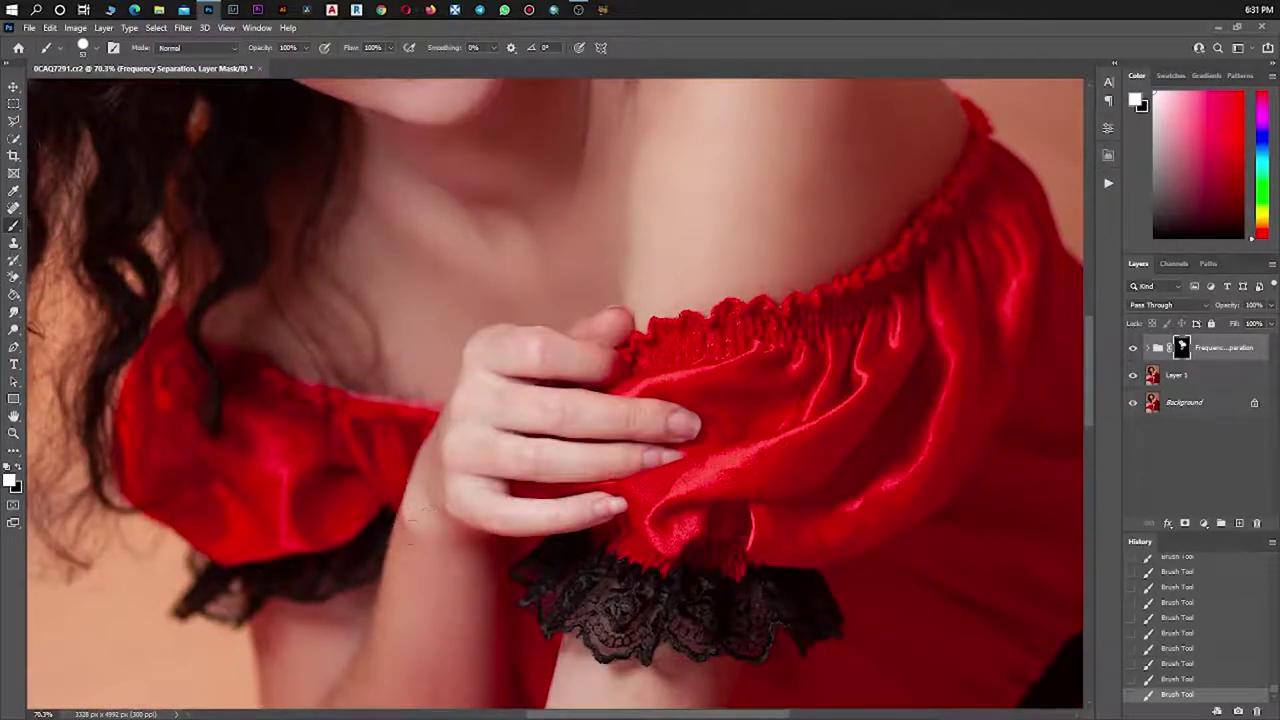
{"action": "scroll", "coordinate": [420, 515], "scroll_direction": "down", "scroll_amount": 3}
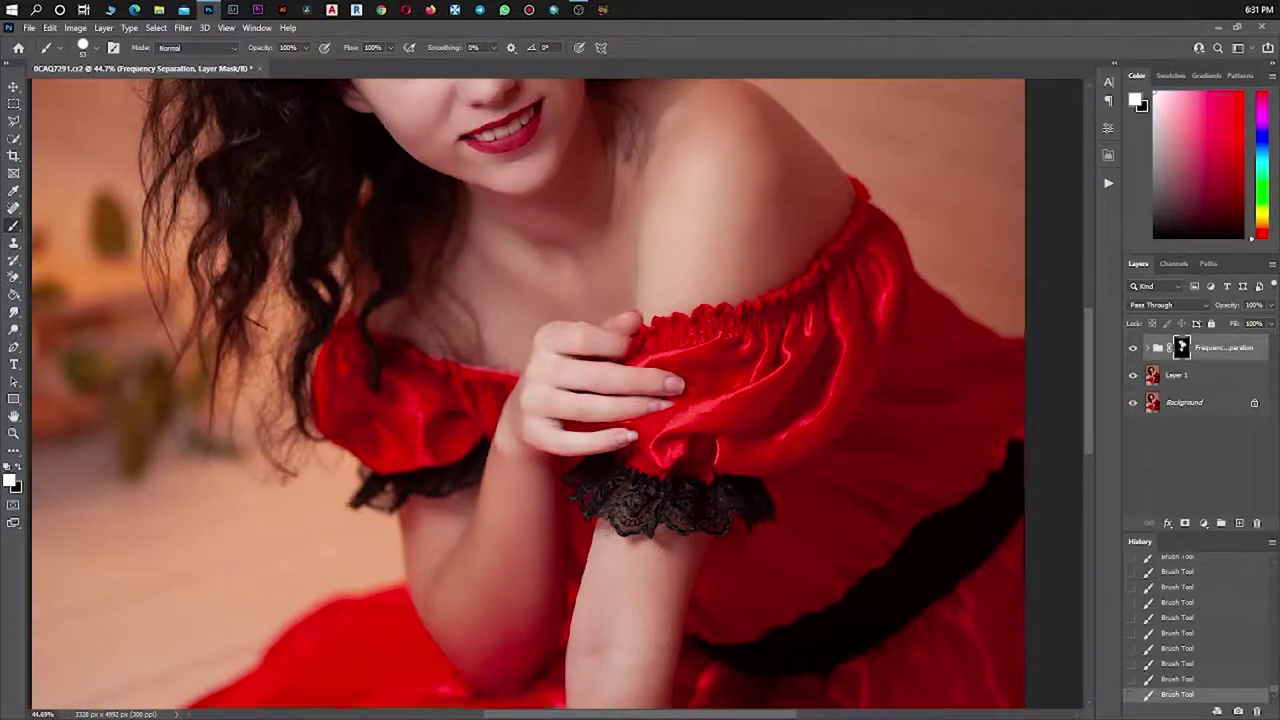
{"action": "scroll", "coordinate": [608, 471], "scroll_direction": "down", "scroll_amount": 5}
{"action": "scroll", "coordinate": [569, 627], "scroll_direction": "down", "scroll_amount": 2}
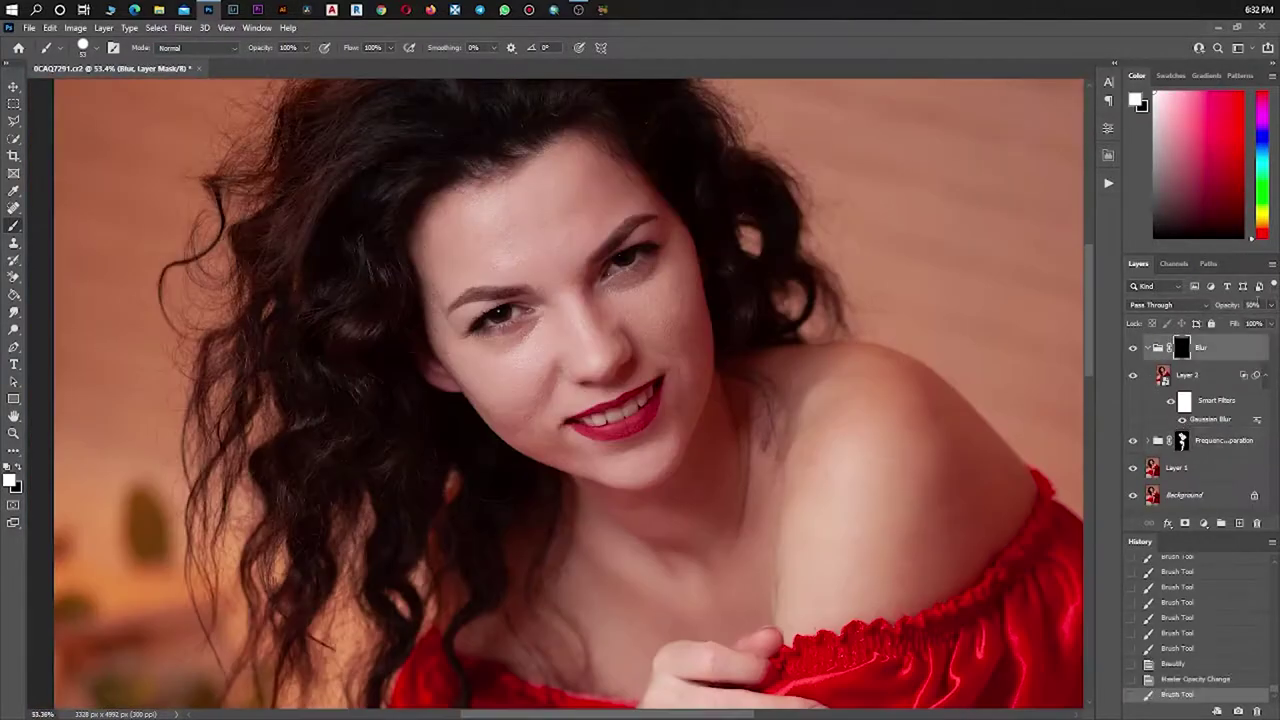
Paint the Blur group mask over the forehead, small facial spots, and nose-to-chin skin.
{"action": "left_click", "coordinate": [563, 275]}
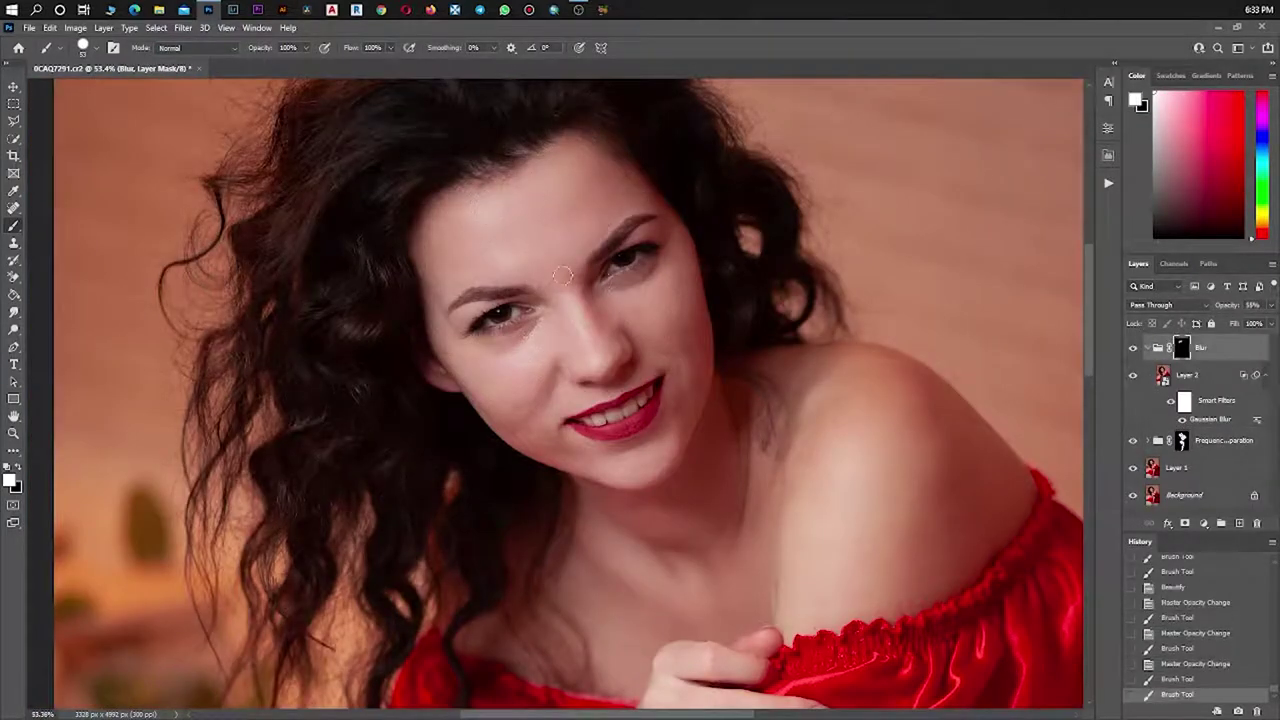
{"action": "scroll", "coordinate": [612, 196], "scroll_direction": "up", "scroll_amount": 3}
{"action": "left_click", "coordinate": [640, 240]}
{"action": "left_click", "coordinate": [726, 303]}
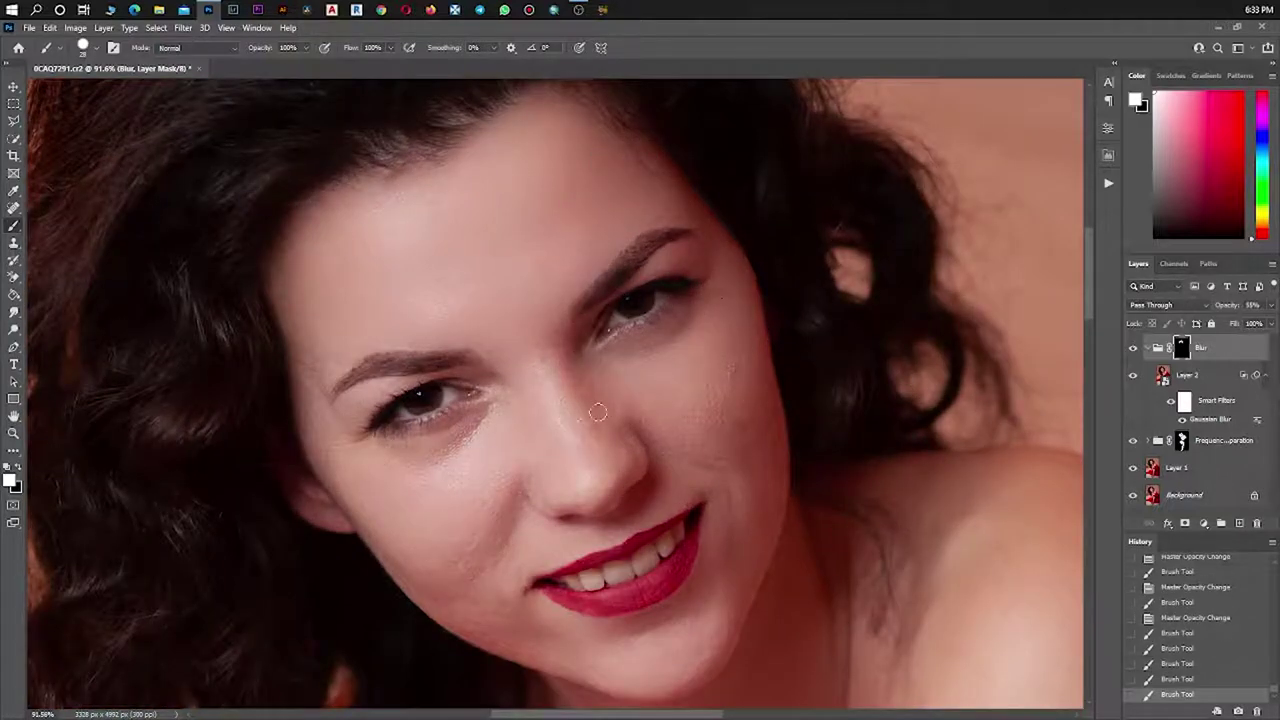
{"action": "mouse_move", "coordinate": [646, 434]}
{"action": "left_mouse_down"}
{"action": "mouse_move", "coordinate": [615, 470]}
{"action": "mouse_move", "coordinate": [520, 500]}
{"action": "left_mouse_up"}
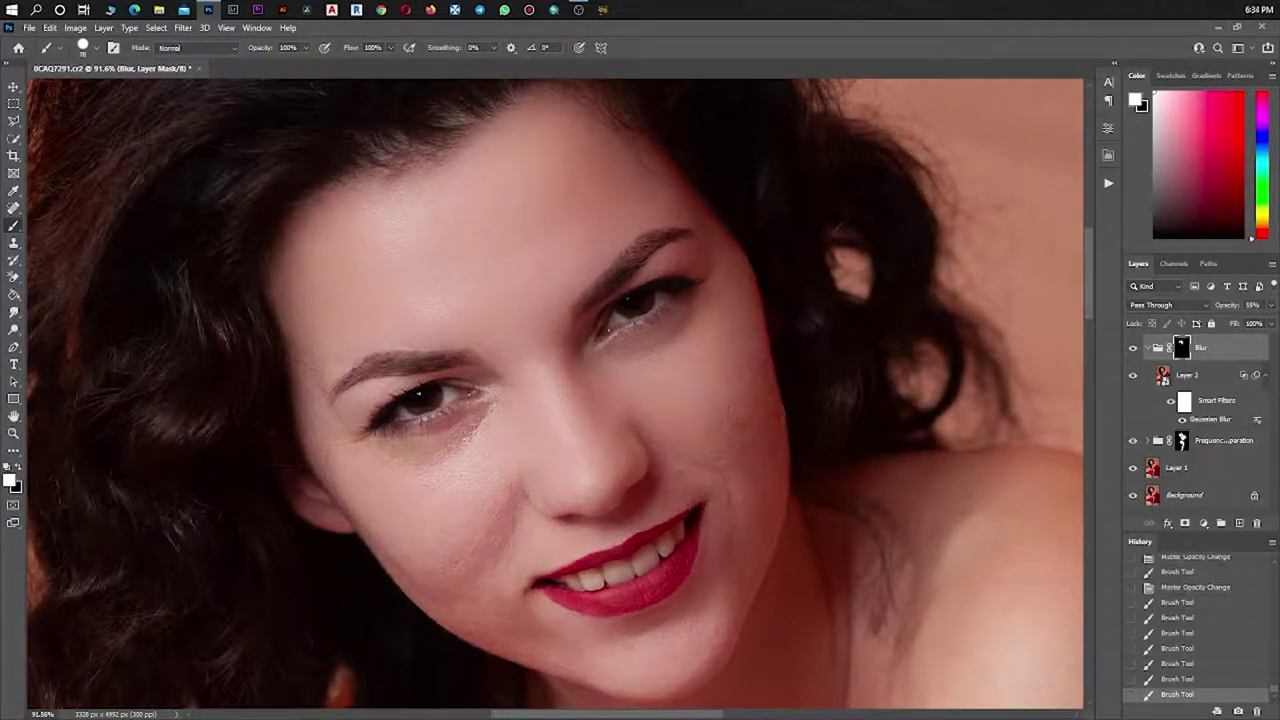
{"action": "left_click_drag", "start_coordinate": [527, 567], "coordinate": [581, 621]}
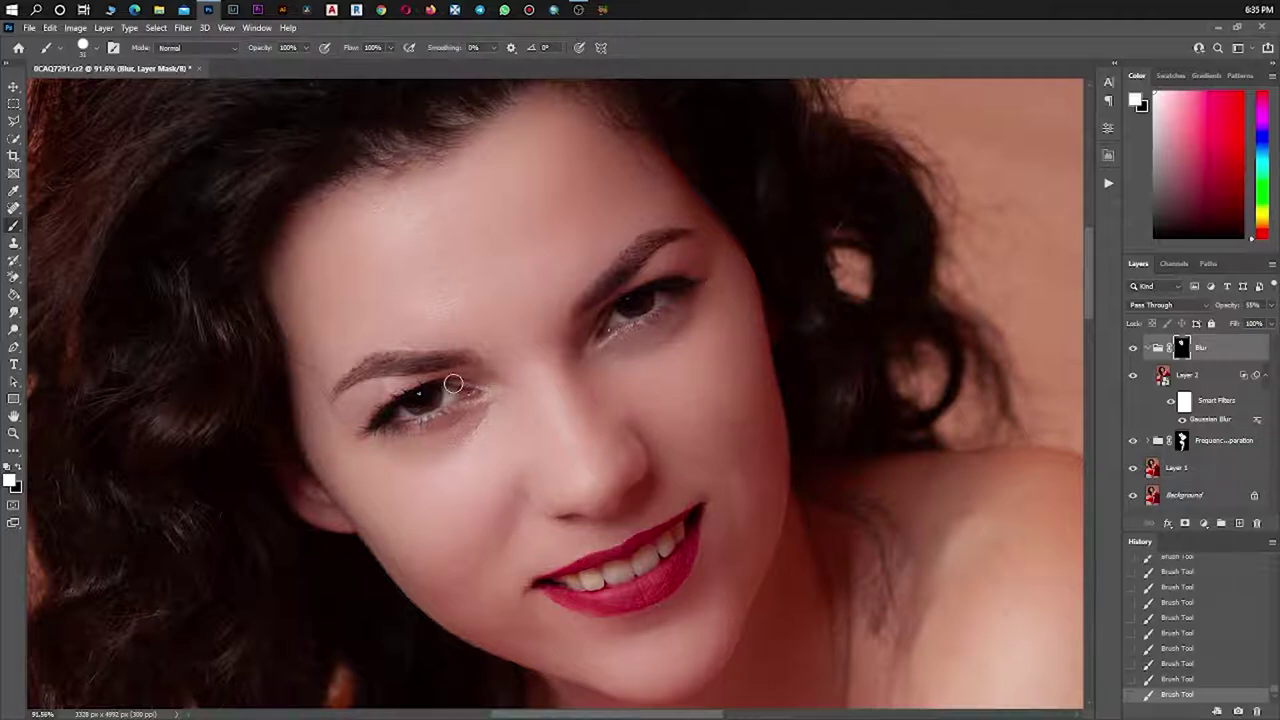
Add the Skin Texture group containing a Texture Effect layer.
{"action": "scroll", "coordinate": [400, 395], "scroll_direction": "up", "scroll_amount": 2}
{"action": "scroll", "coordinate": [795, 375], "scroll_direction": "down", "scroll_amount": 5}
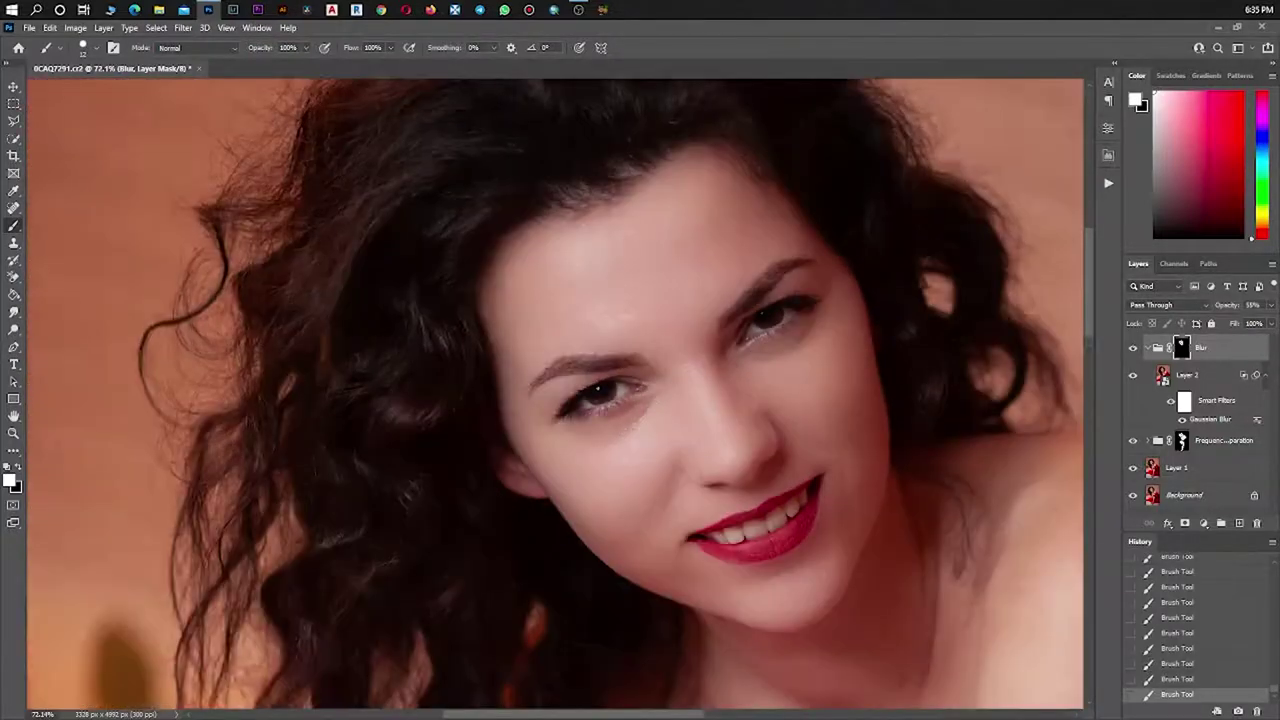
{"action": "scroll", "coordinate": [700, 420], "scroll_direction": "down", "scroll_amount": 3}
{"action": "scroll", "coordinate": [497, 400], "scroll_direction": "down", "scroll_amount": 3}
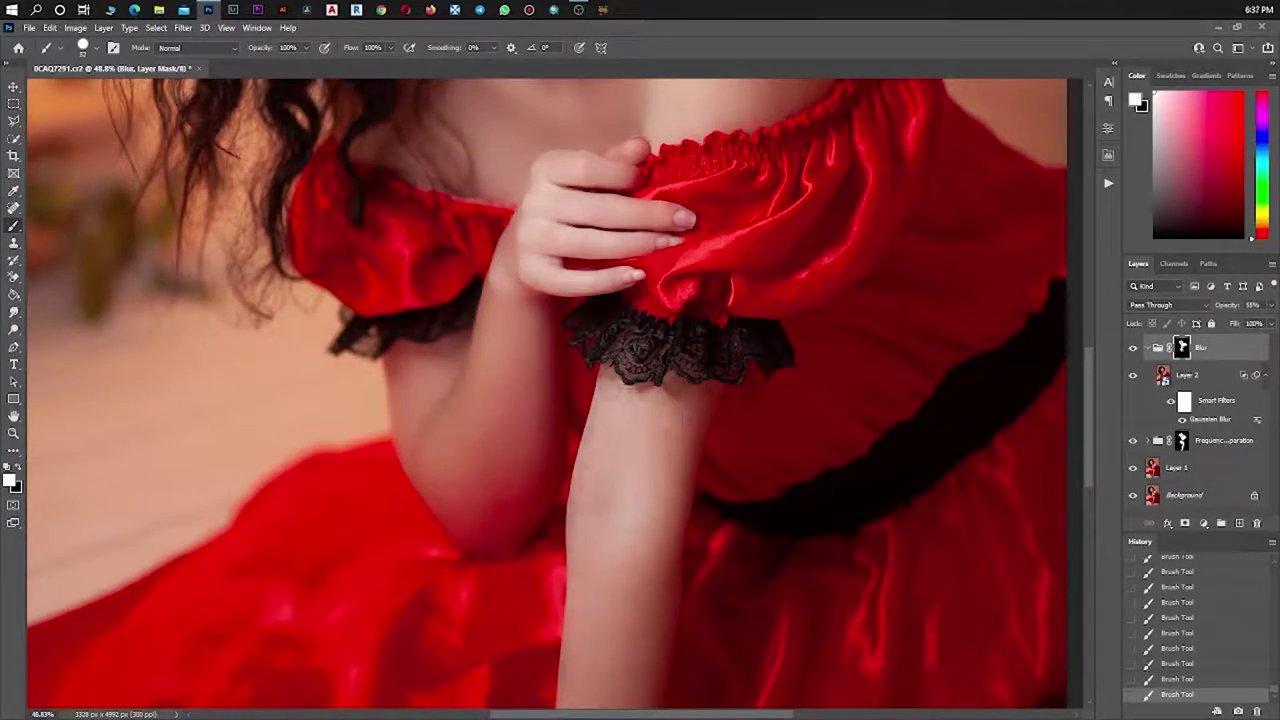
{"action": "scroll", "coordinate": [612, 388], "scroll_direction": "down", "scroll_amount": 3}
{"action": "scroll", "coordinate": [463, 594], "scroll_direction": "down", "scroll_amount": 3}
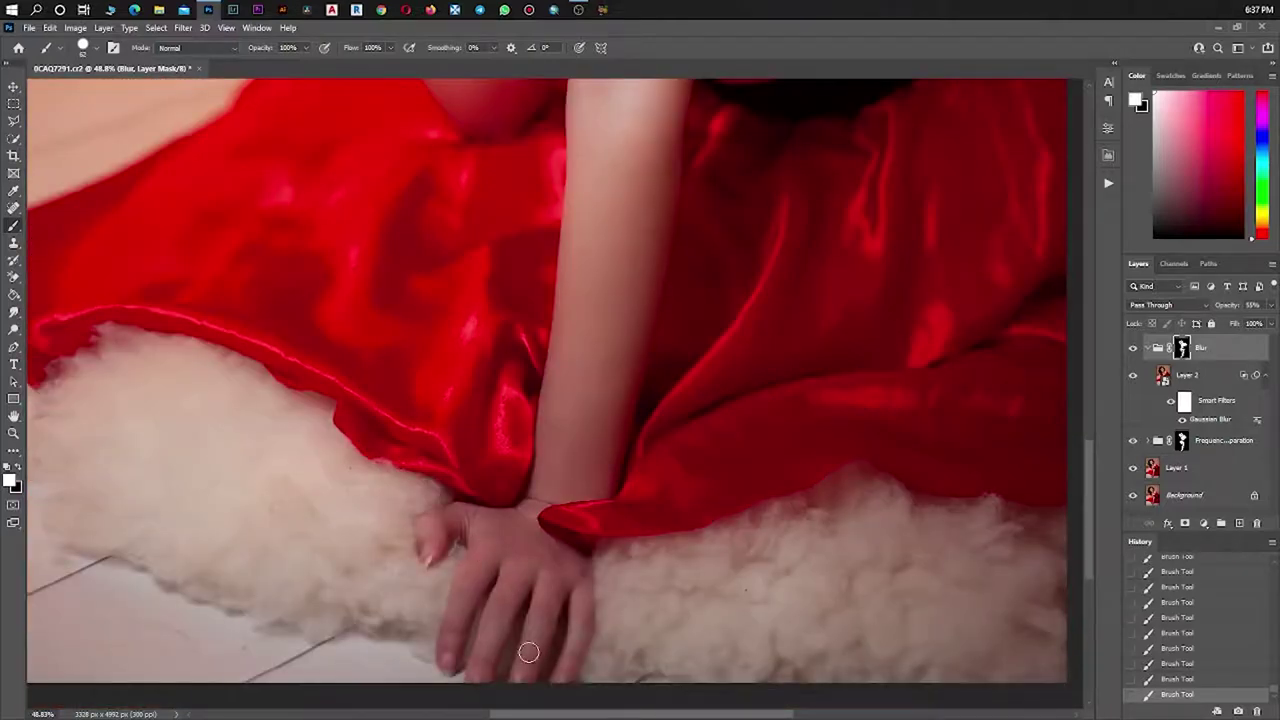
{"action": "scroll", "coordinate": [526, 651], "scroll_direction": "down", "scroll_amount": 3}
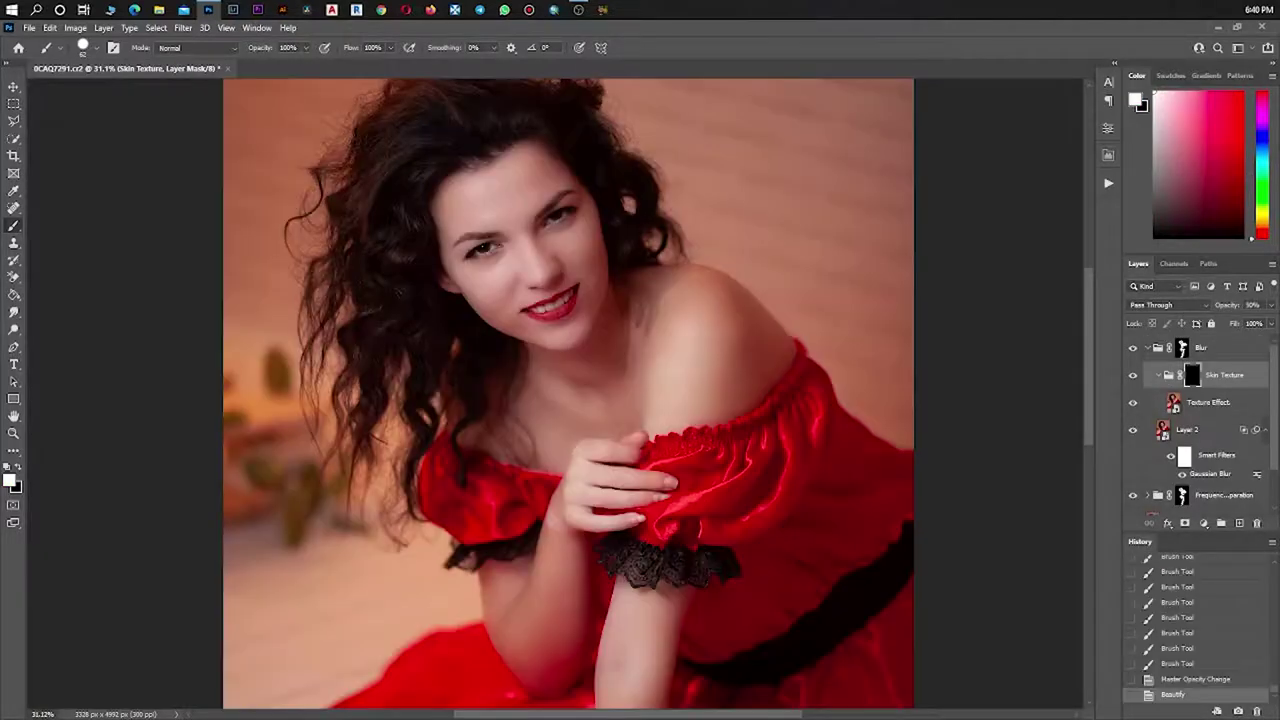
Paint the Skin Texture mask onto the neck, shoulder and remaining skin.
{"action": "scroll", "coordinate": [533, 175], "scroll_direction": "down", "scroll_amount": 4}
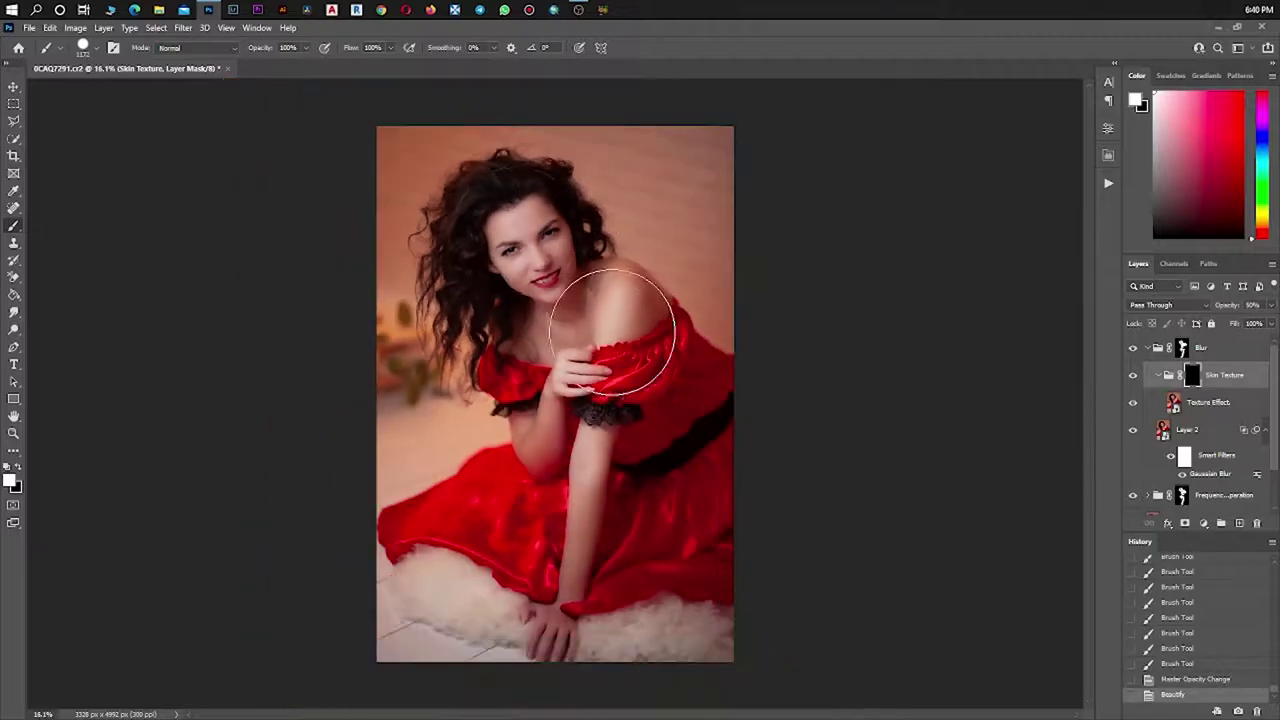
{"action": "left_click_drag", "start_coordinate": [609, 314], "coordinate": [560, 250]}
{"action": "mouse_move", "coordinate": [500, 300]}
{"action": "left_mouse_down"}
{"action": "mouse_move", "coordinate": [520, 220]}
{"action": "mouse_move", "coordinate": [580, 230]}
{"action": "left_mouse_up"}
{"action": "mouse_move", "coordinate": [567, 503]}
{"action": "left_mouse_down"}
{"action": "mouse_move", "coordinate": [558, 614]}
{"action": "mouse_move", "coordinate": [580, 584]}
{"action": "left_mouse_up"}
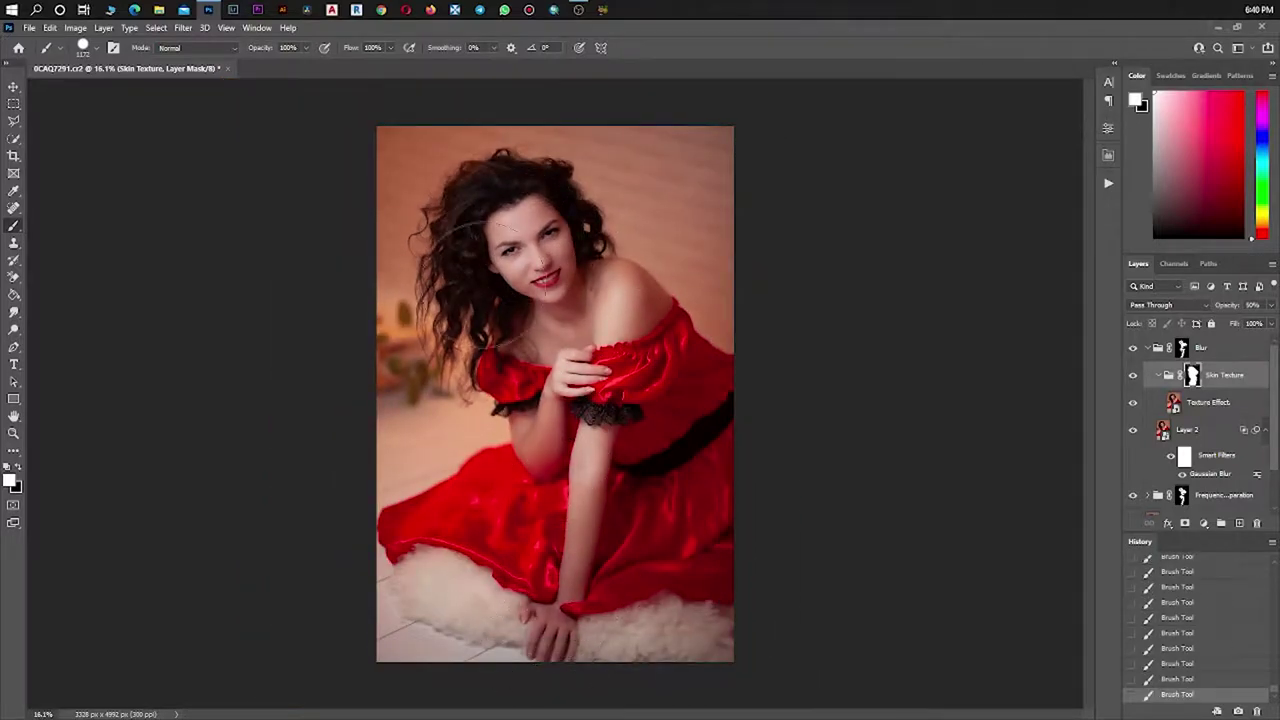
Set the Blur group opacity to 57%.
{"action": "scroll", "coordinate": [551, 220], "scroll_direction": "up", "scroll_amount": 3}
{"action": "scroll", "coordinate": [551, 220], "scroll_direction": "up", "scroll_amount": 5}
{"action": "scroll", "coordinate": [560, 242], "scroll_direction": "up", "scroll_amount": 2}
{"action": "mouse_move", "coordinate": [1271, 305]}
{"action": "left_mouse_down"}
{"action": "mouse_move", "coordinate": [1205, 323]}
{"action": "mouse_move", "coordinate": [1245, 325]}
{"action": "left_mouse_up"}
Select the Blur group and stamp all visible layers into Layer 3 with Ctrl+Alt+Shift+E.
{"action": "scroll", "coordinate": [586, 414], "scroll_direction": "down", "scroll_amount": 5}
{"action": "scroll", "coordinate": [586, 414], "scroll_direction": "down", "scroll_amount": 3}
{"action": "left_click", "coordinate": [1230, 350]}
{"action": "key", "text": "v"}
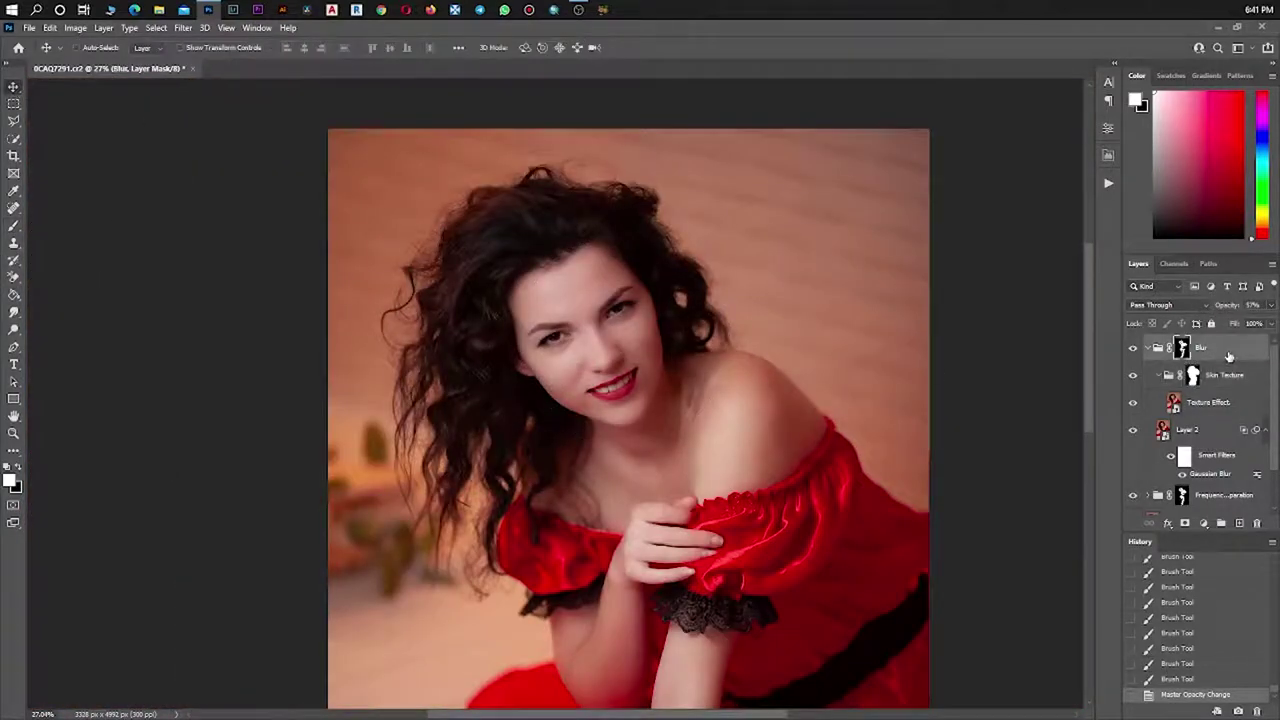
{"action": "key", "text": "ctrl+shift+alt+w"}
{"action": "key", "text": "Escape"}
{"action": "key", "text": "ctrl+shift+alt+e"}
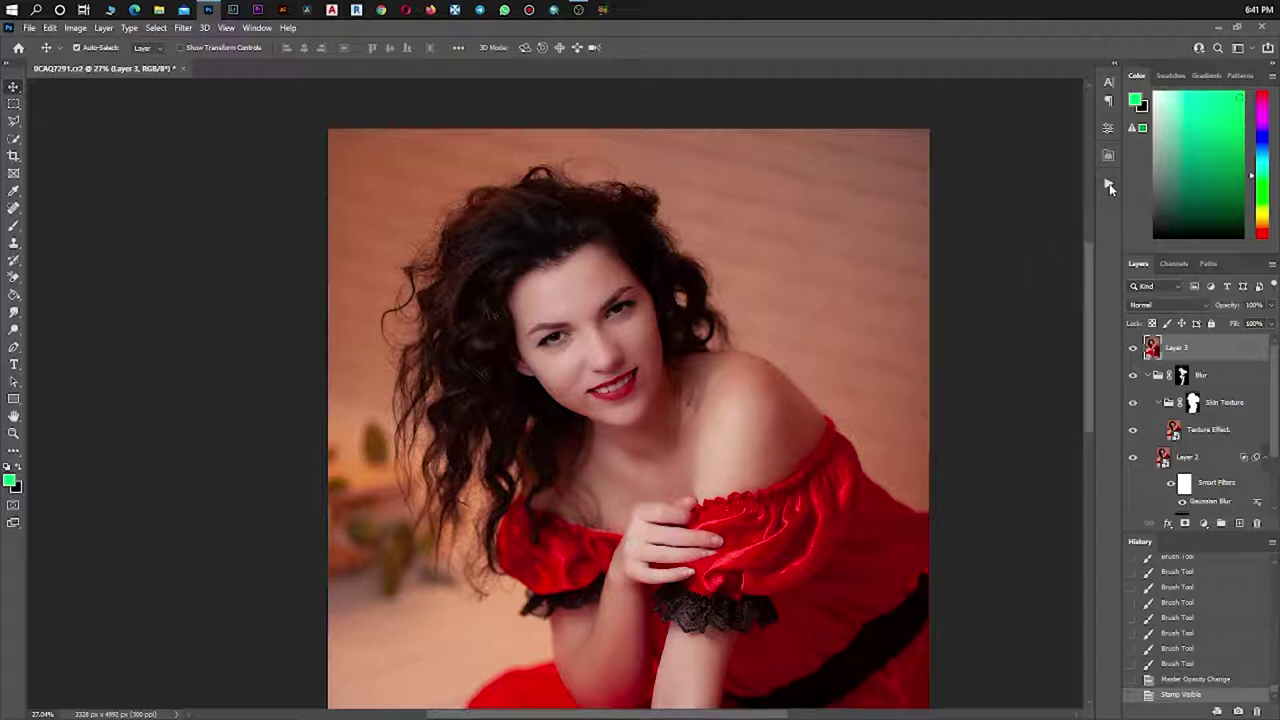
Run the Eye pop action to add the CR Eye pop brightening layer.
{"action": "left_click", "coordinate": [1108, 185]}
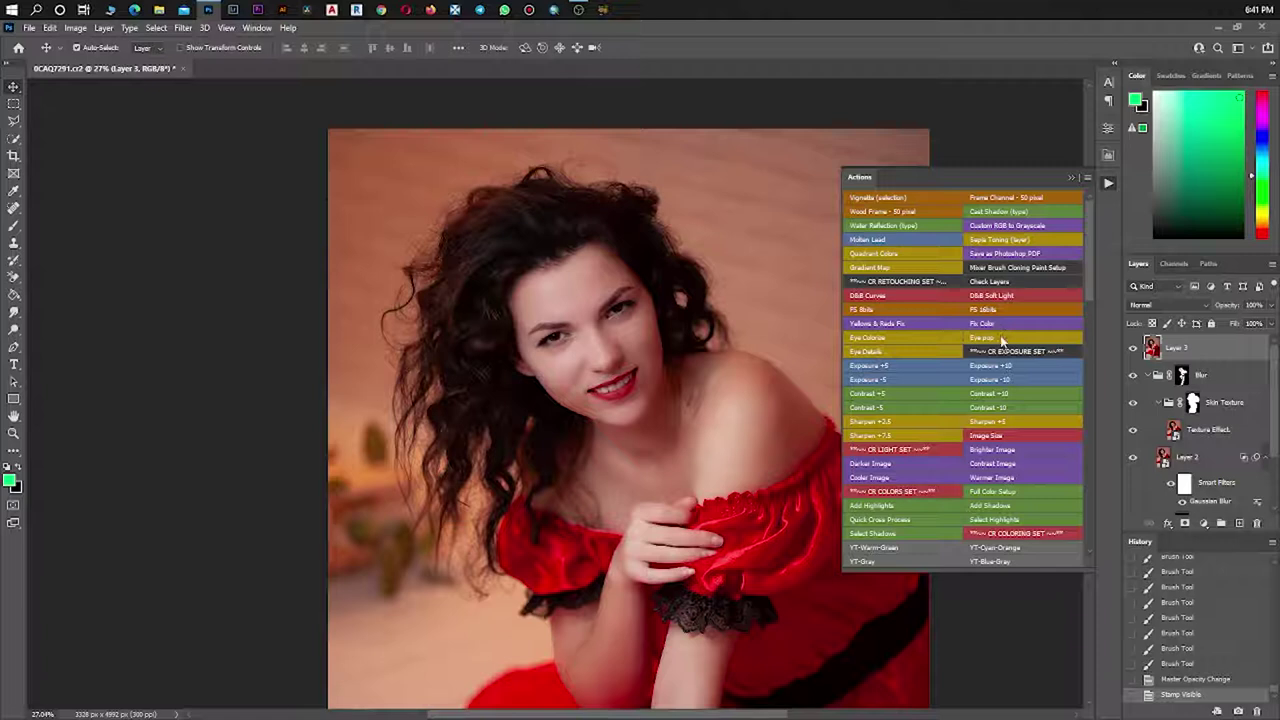
{"action": "left_click", "coordinate": [1002, 340]}
{"action": "left_click", "coordinate": [1084, 178]}
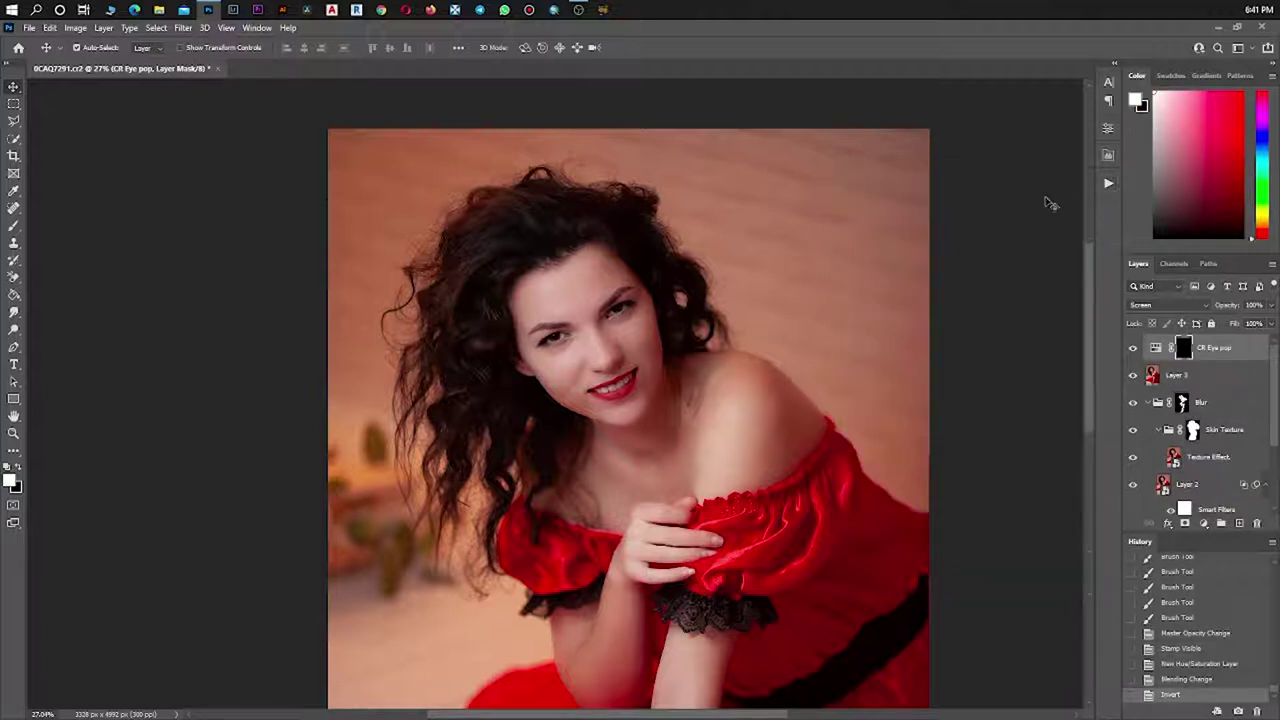
Switch to the Brush tool and shrink it to about 135 px.
{"action": "key", "text": "b"}
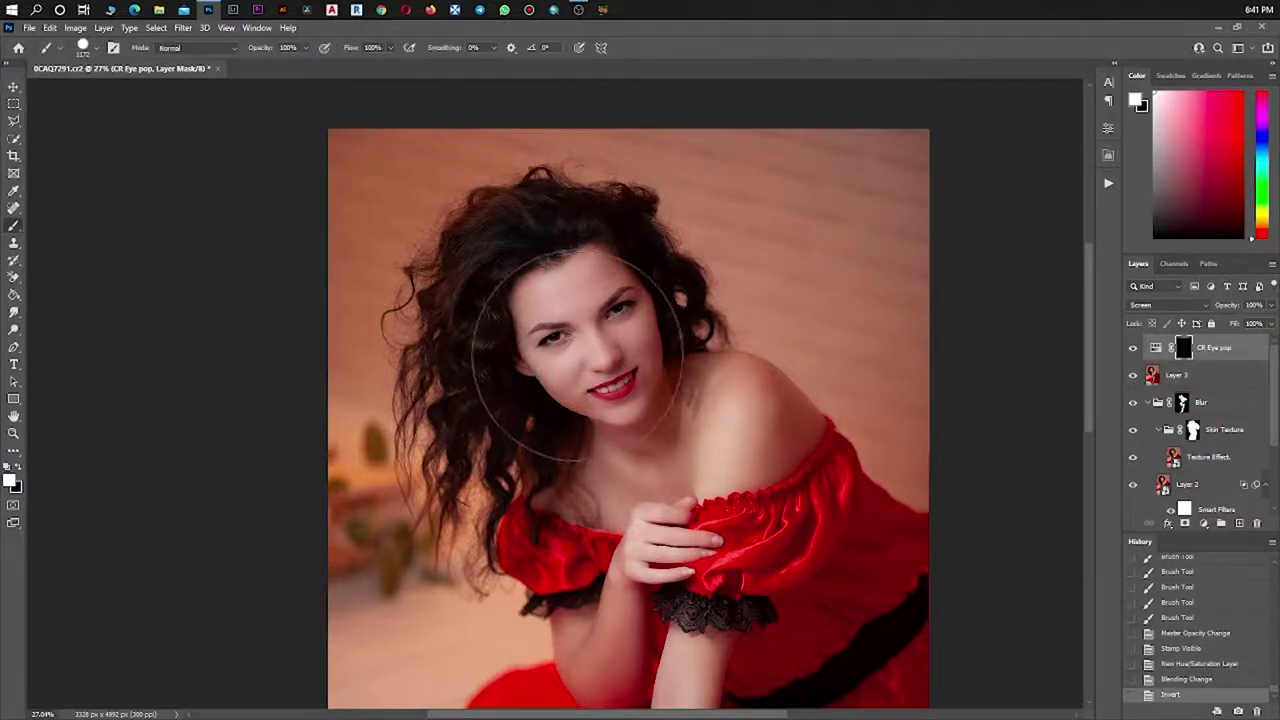
{"action": "scroll", "coordinate": [590, 340], "scroll_direction": "up", "scroll_amount": 2}
{"action": "scroll", "coordinate": [600, 330], "scroll_direction": "up", "scroll_amount": 2}
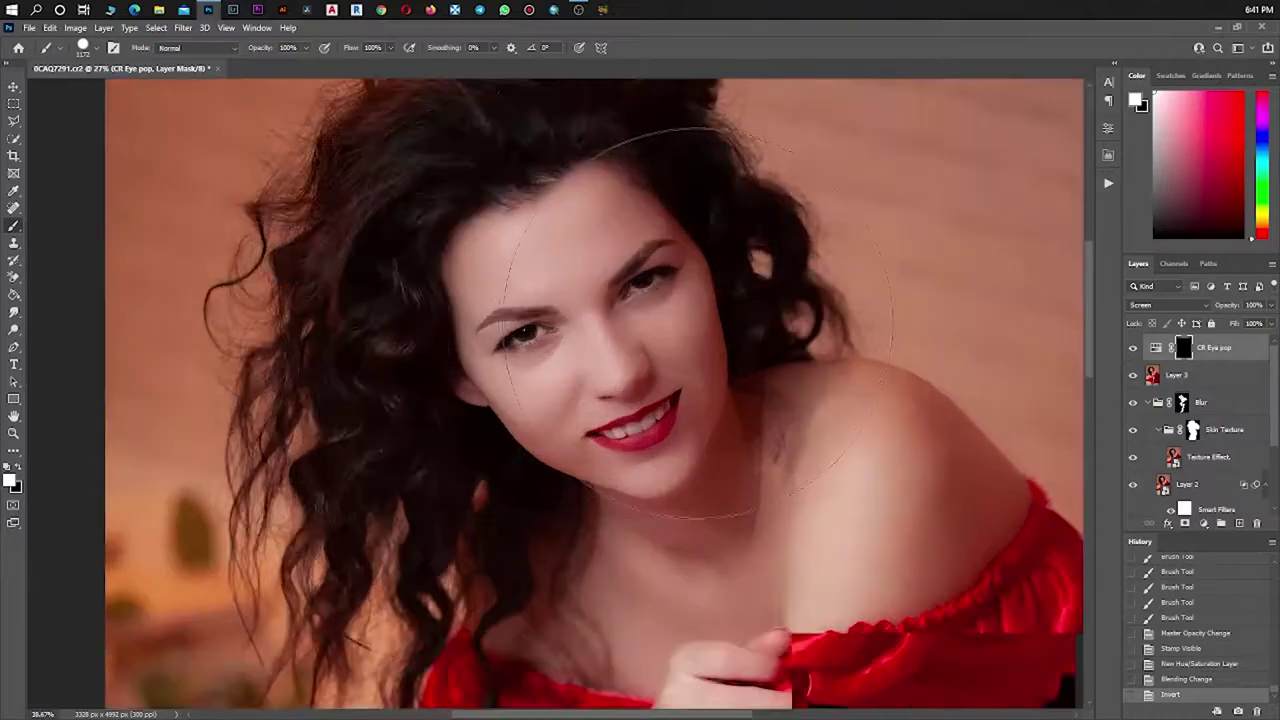
{"action": "left_click_drag", "start_coordinate": [692, 322], "coordinate": [545, 333]}
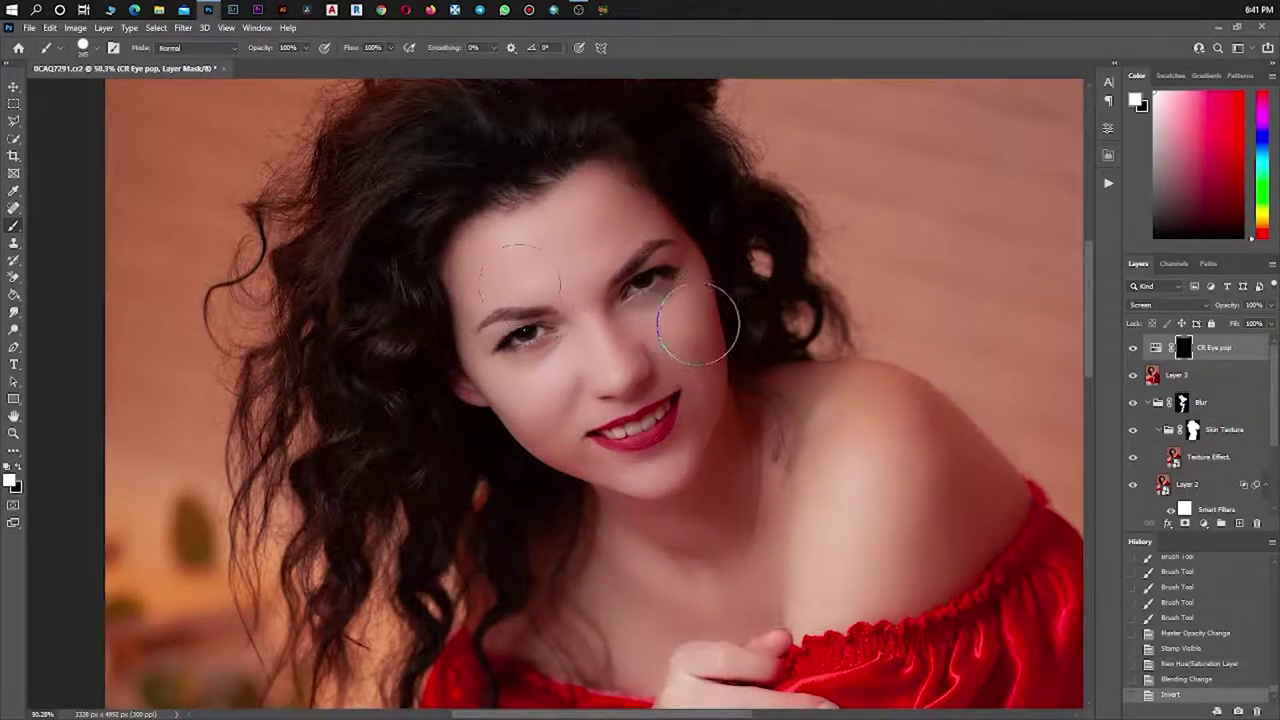
{"action": "scroll", "coordinate": [600, 300], "scroll_direction": "up", "scroll_amount": 1}
{"action": "scroll", "coordinate": [620, 290], "scroll_direction": "up", "scroll_amount": 1}
{"action": "scroll", "coordinate": [700, 280], "scroll_direction": "up", "scroll_amount": 1}
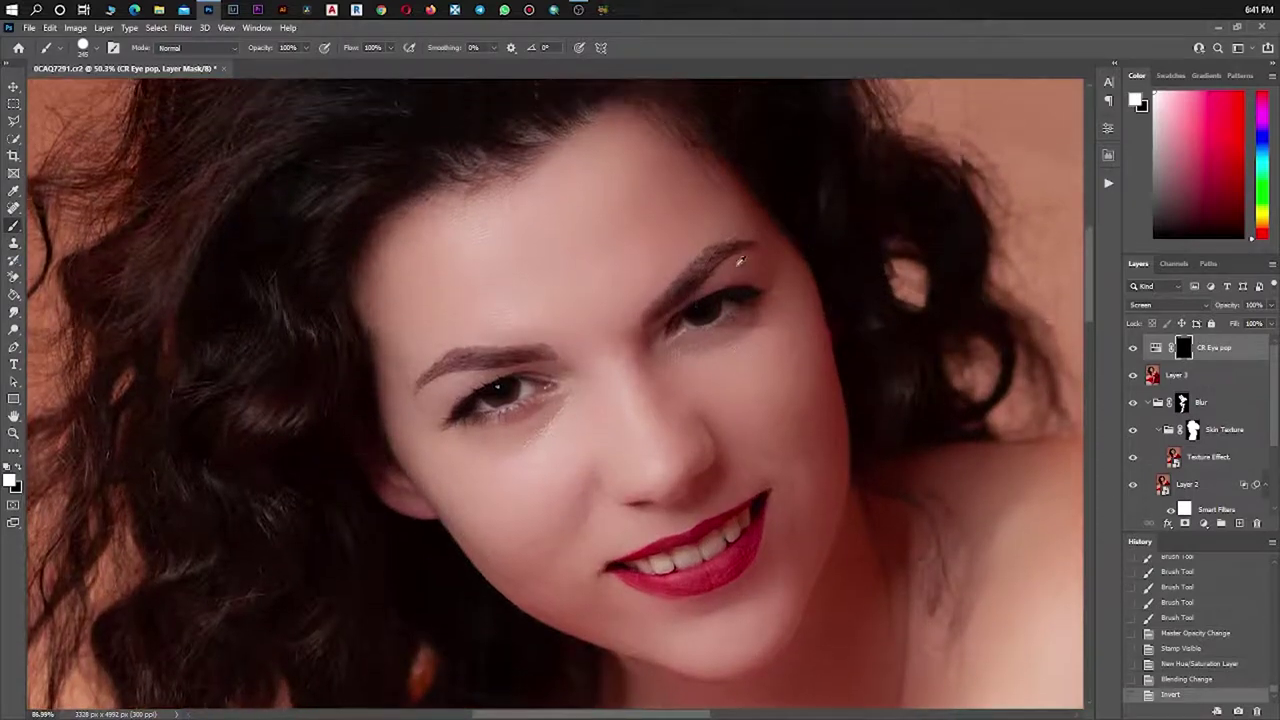
{"action": "mouse_move", "coordinate": [765, 262]}
{"action": "left_mouse_down"}
{"action": "mouse_move", "coordinate": [743, 322]}
{"action": "mouse_move", "coordinate": [700, 323]}
{"action": "left_mouse_up"}
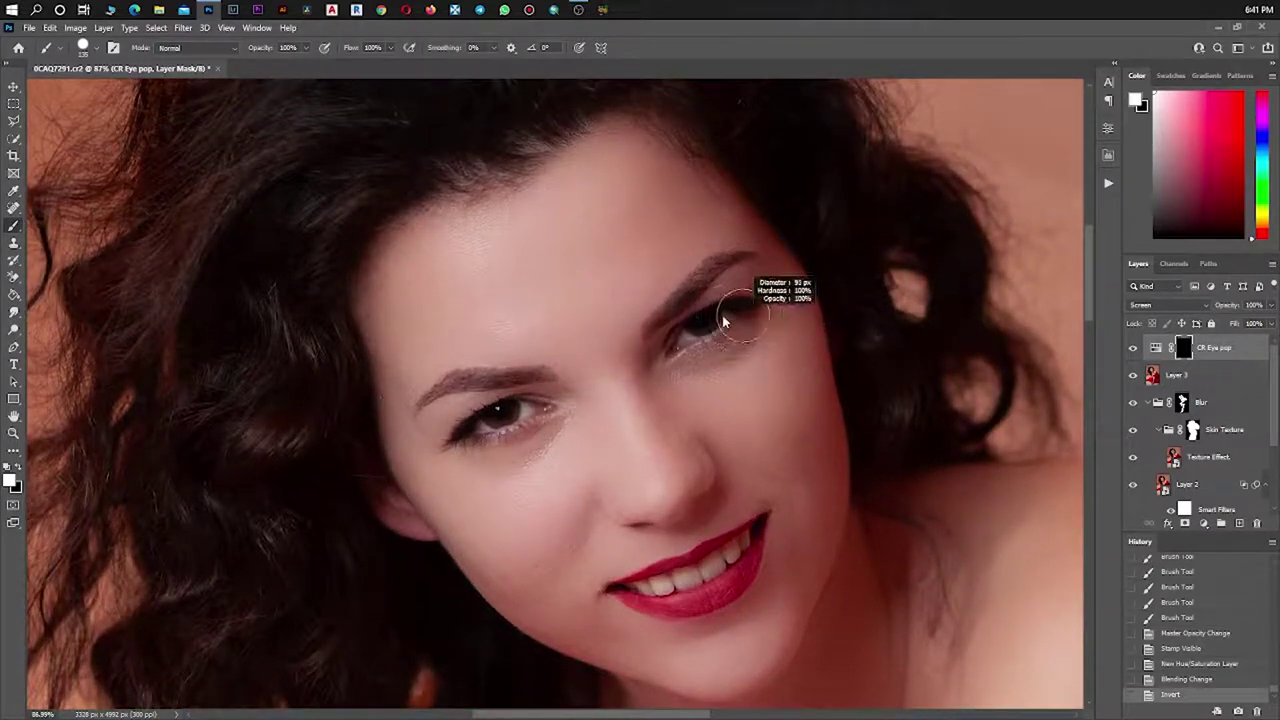
{"action": "scroll", "coordinate": [700, 323], "scroll_direction": "up", "scroll_amount": 1}
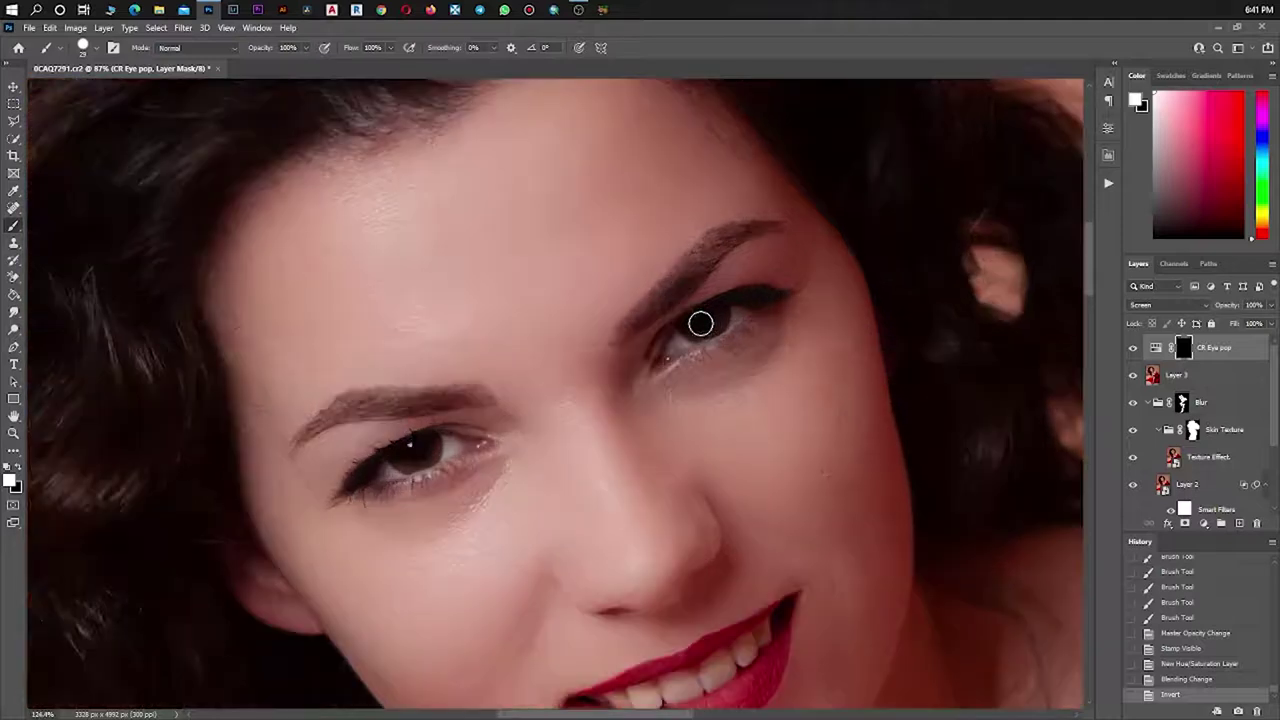
{"action": "scroll", "coordinate": [700, 323], "scroll_direction": "up", "scroll_amount": 1}
Paint the Eye pop mask over the right and left irises.
{"action": "left_click_drag", "start_coordinate": [700, 329], "coordinate": [696, 328]}
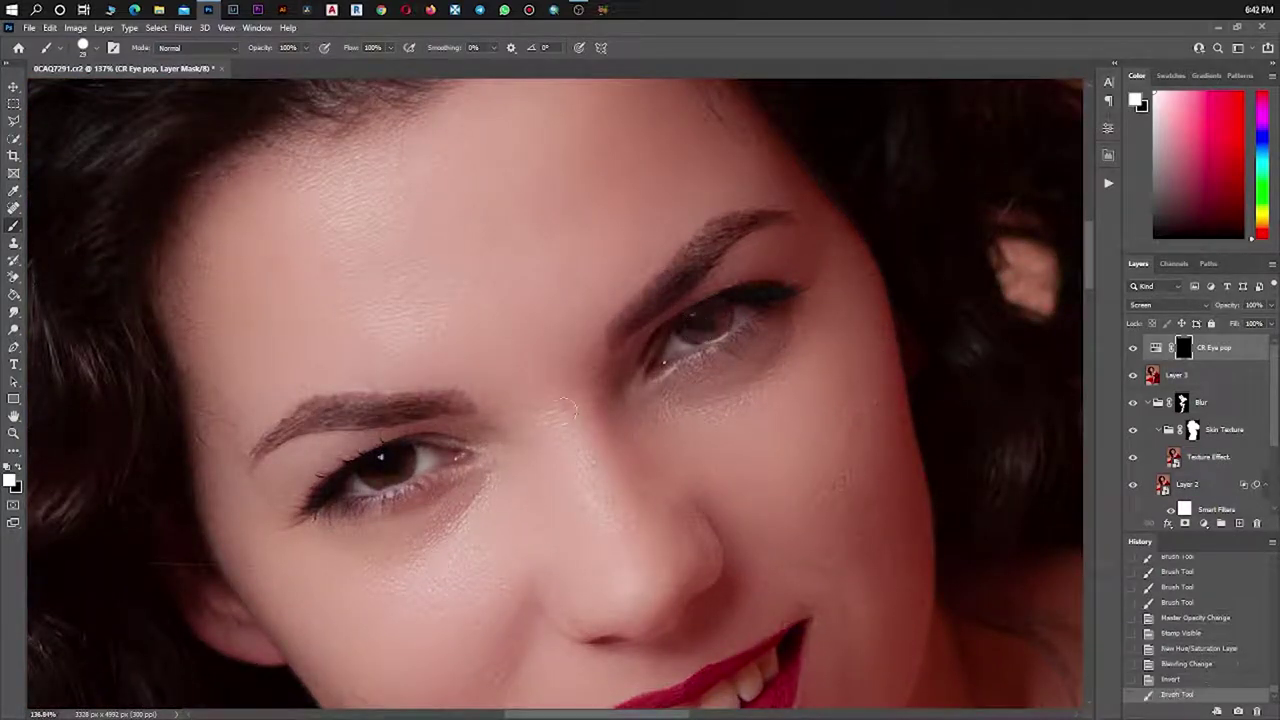
{"action": "mouse_move", "coordinate": [372, 469]}
{"action": "left_mouse_down"}
{"action": "mouse_move", "coordinate": [397, 454]}
{"action": "mouse_move", "coordinate": [387, 461]}
{"action": "left_mouse_up"}
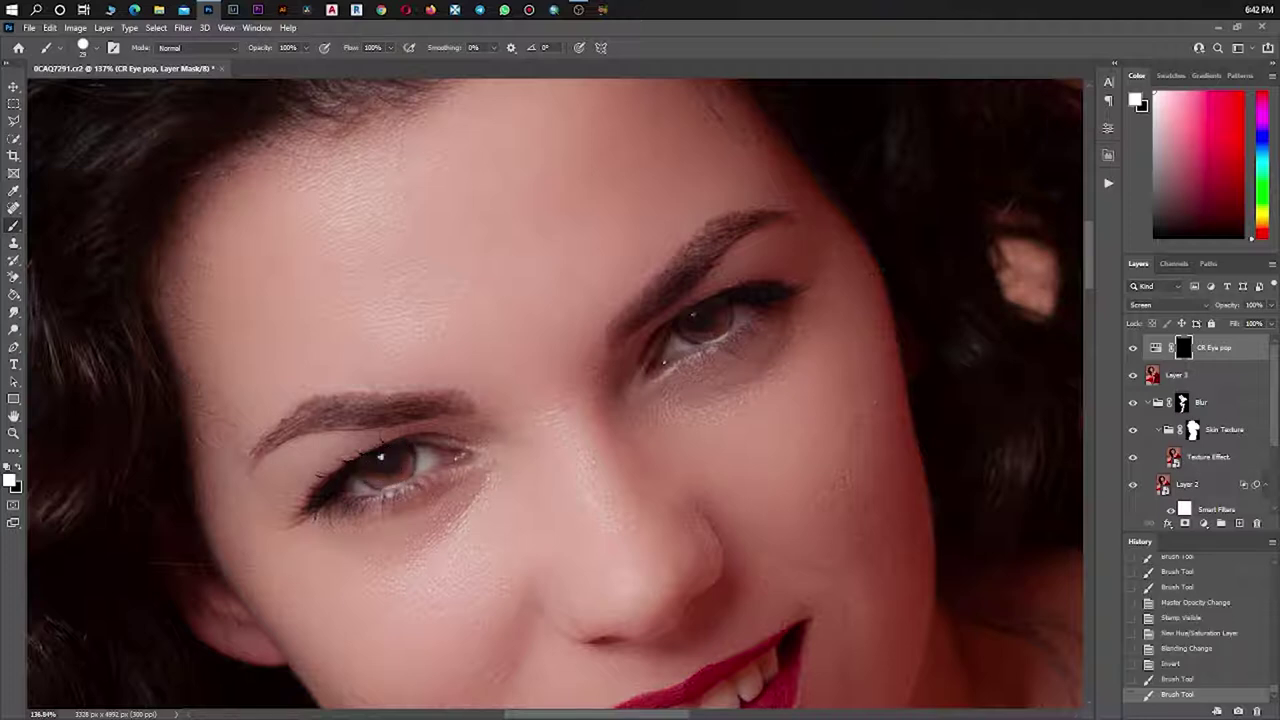
{"action": "scroll", "coordinate": [508, 416], "scroll_direction": "down", "scroll_amount": 5}
{"action": "scroll", "coordinate": [509, 418], "scroll_direction": "down", "scroll_amount": 3}
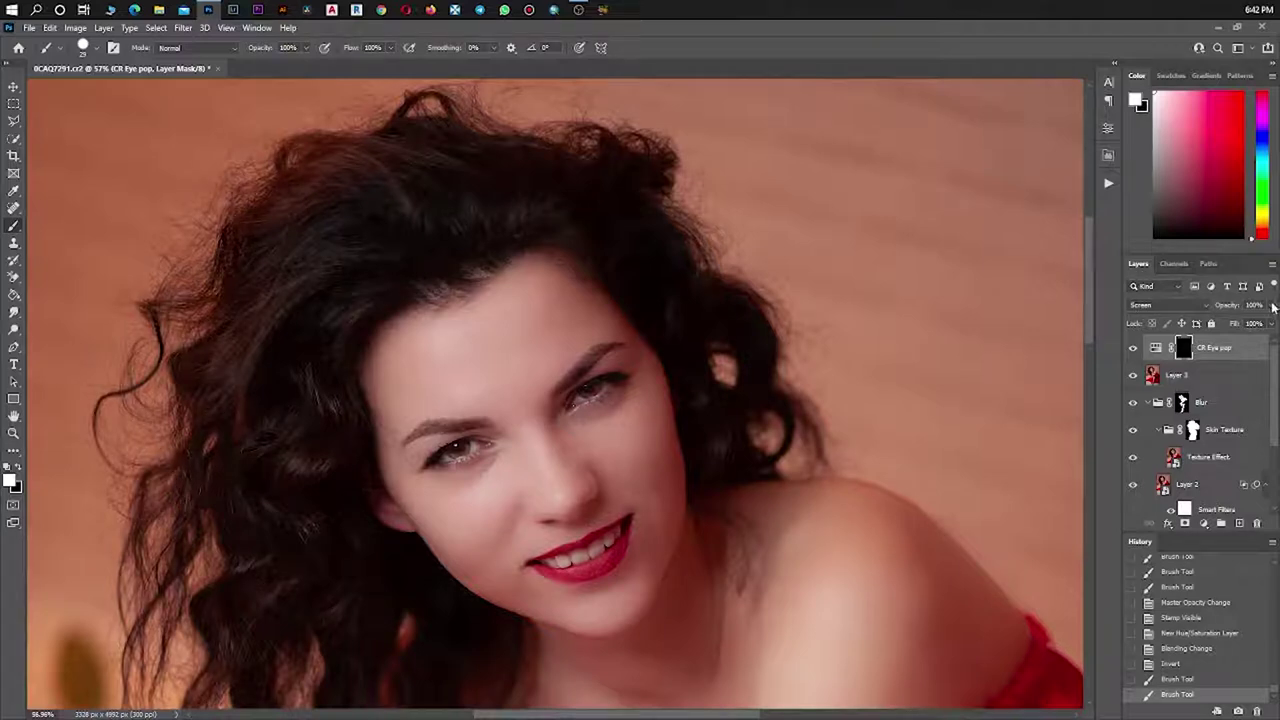
Lower the CR Eye pop layer opacity to 34%.
{"action": "left_click_drag", "start_coordinate": [1273, 307], "coordinate": [1243, 323]}
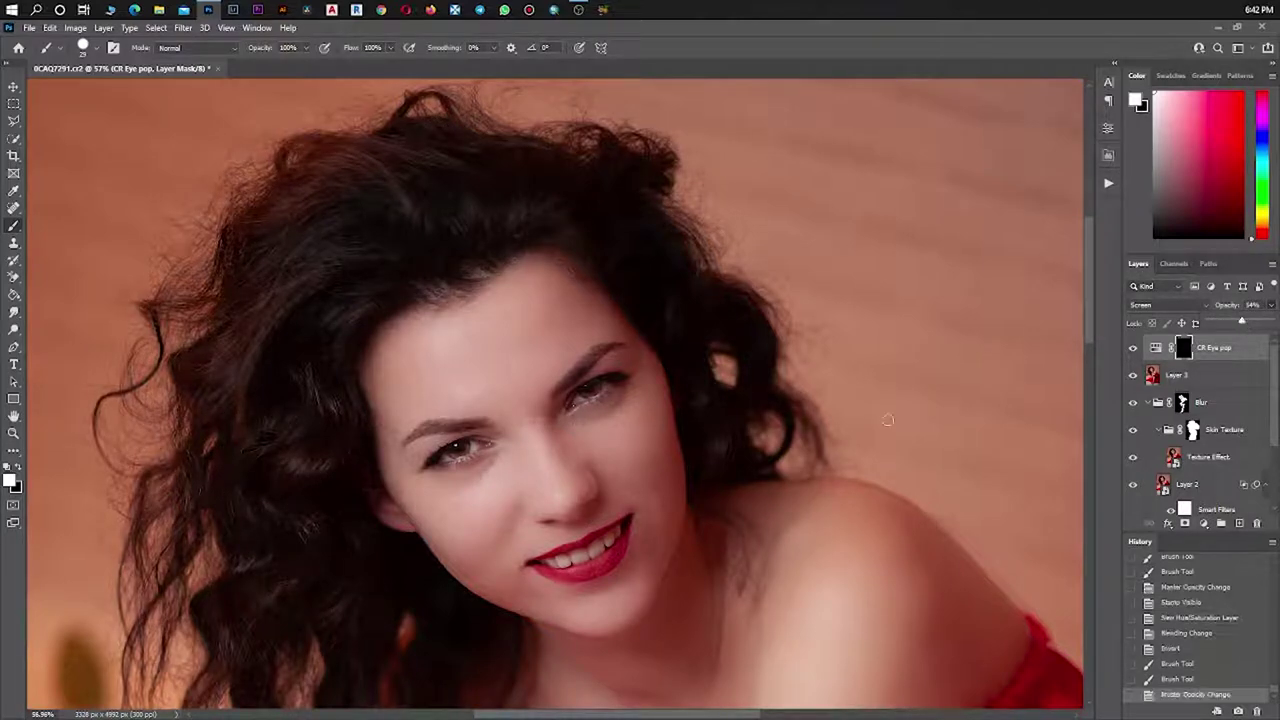
{"action": "scroll", "coordinate": [493, 428], "scroll_direction": "down", "scroll_amount": 1}
{"action": "scroll", "coordinate": [504, 386], "scroll_direction": "down", "scroll_amount": 2}
{"action": "scroll", "coordinate": [506, 381], "scroll_direction": "down", "scroll_amount": 1}
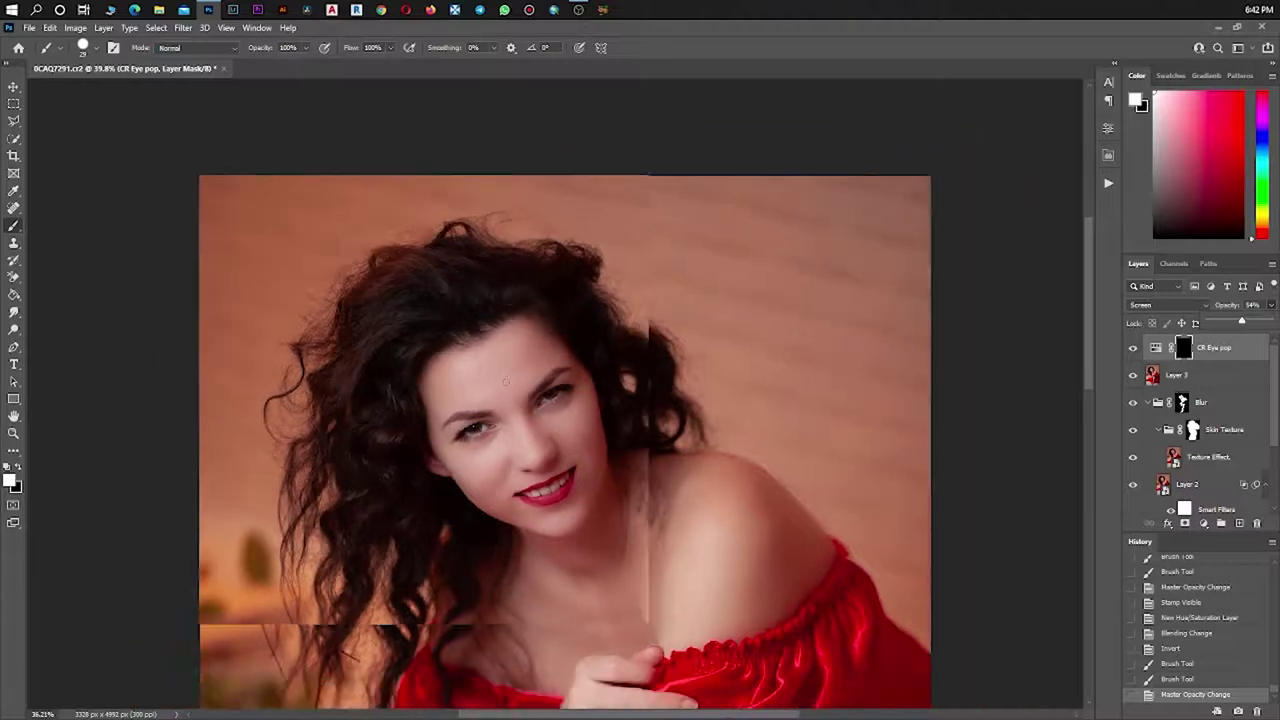
{"action": "scroll", "coordinate": [505, 380], "scroll_direction": "down", "scroll_amount": 1}
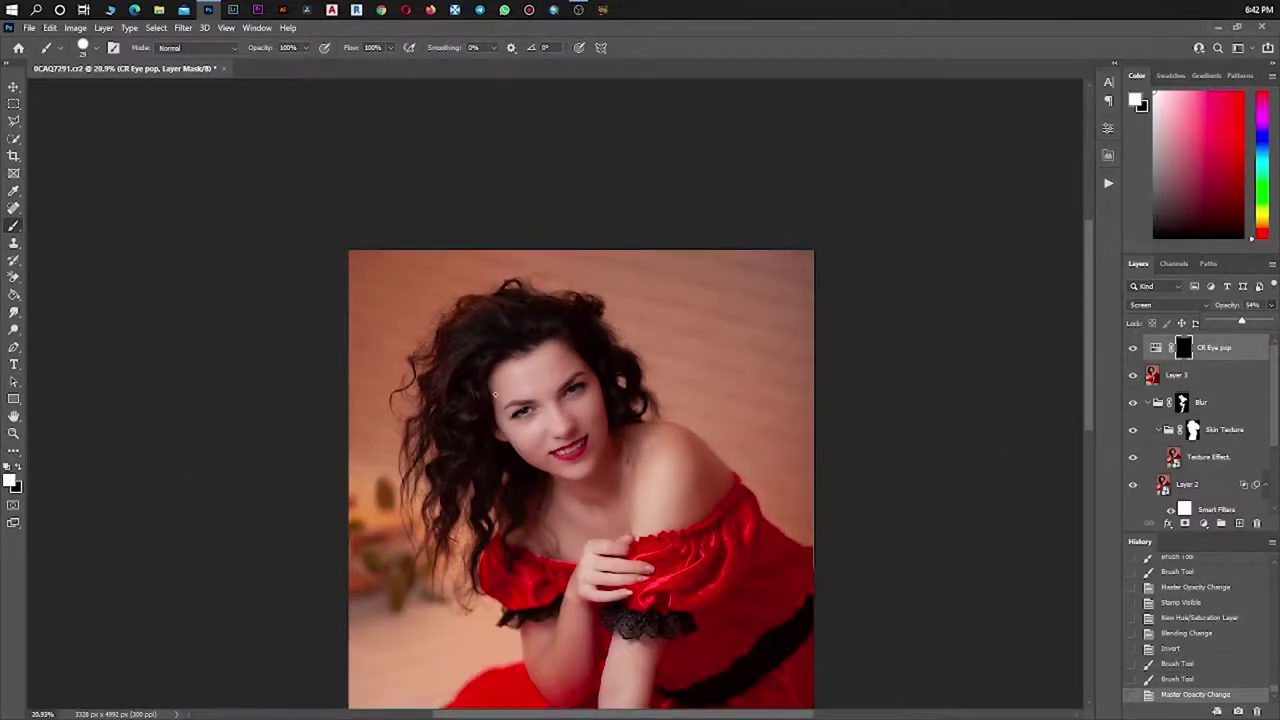
Switch to the Move tool and stamp visible layers into Layer 4 with Ctrl+Alt+Shift+E.
{"action": "scroll", "coordinate": [494, 395], "scroll_direction": "down", "scroll_amount": 1}
{"action": "key", "text": "v"}
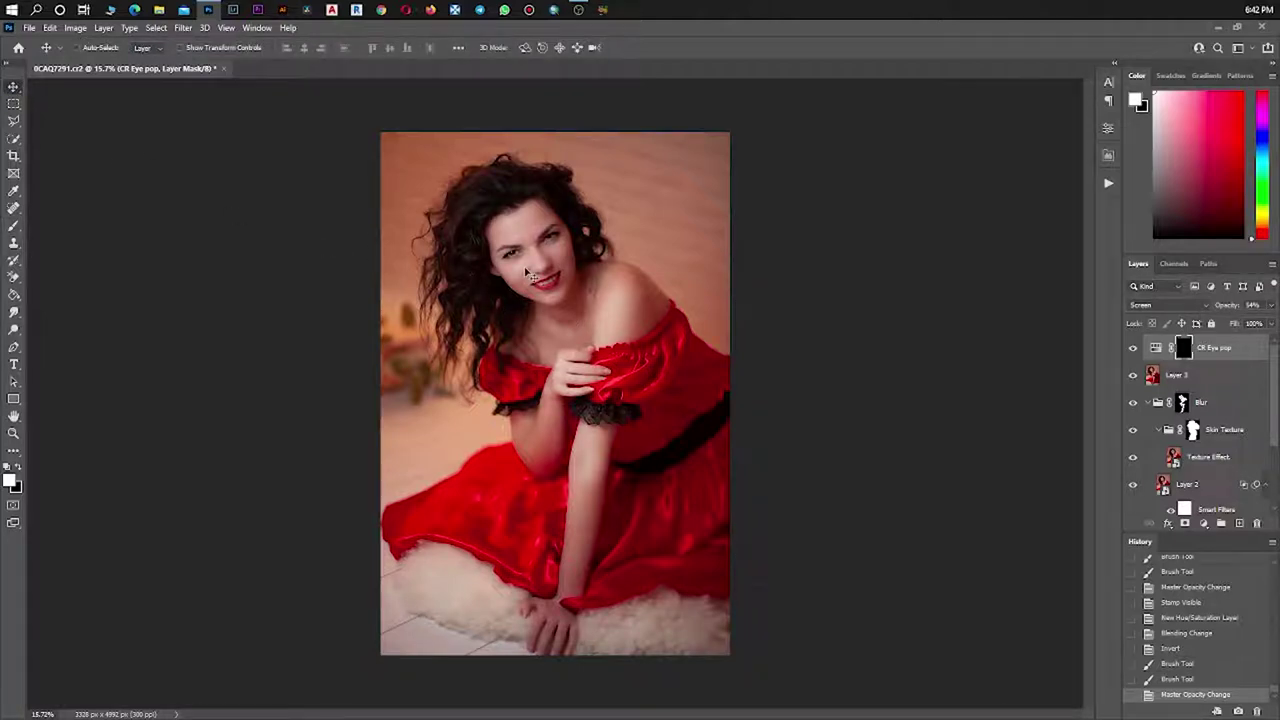
{"action": "key", "text": "ctrl+shift+alt+e"}
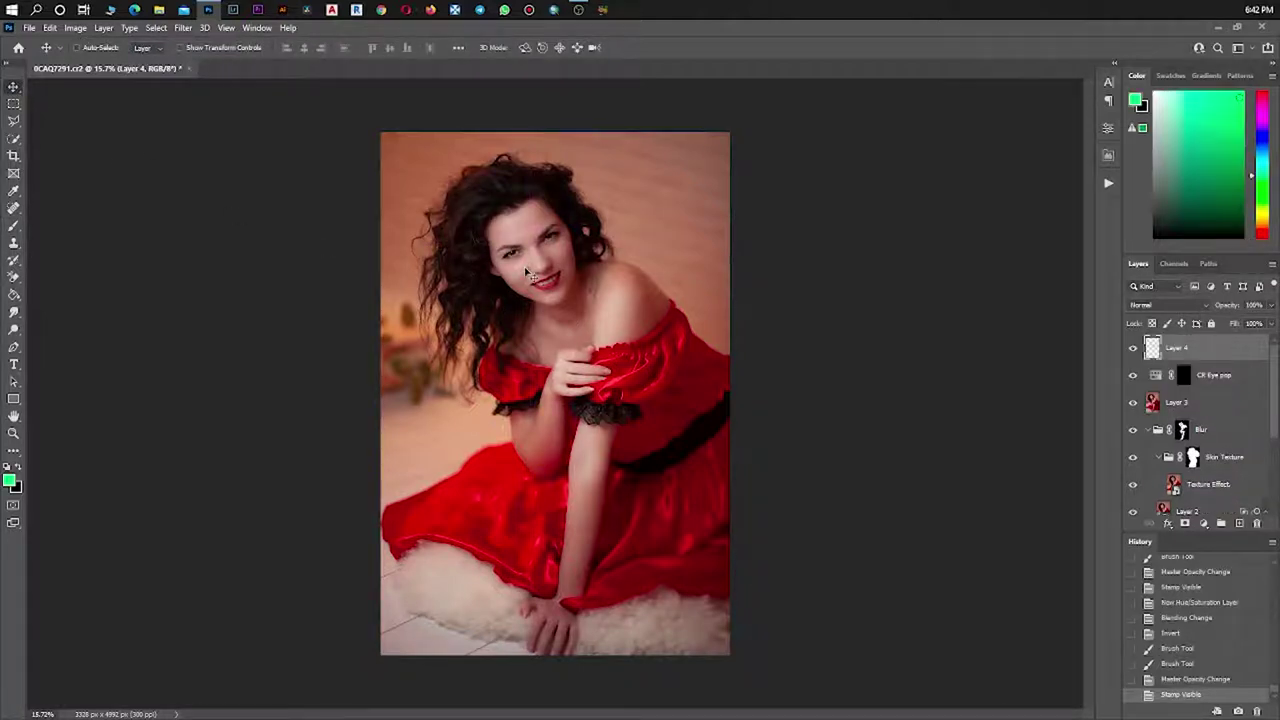
Open Filter > Camera Raw Filter on stamped Layer 4.
{"action": "left_click", "coordinate": [183, 27]}
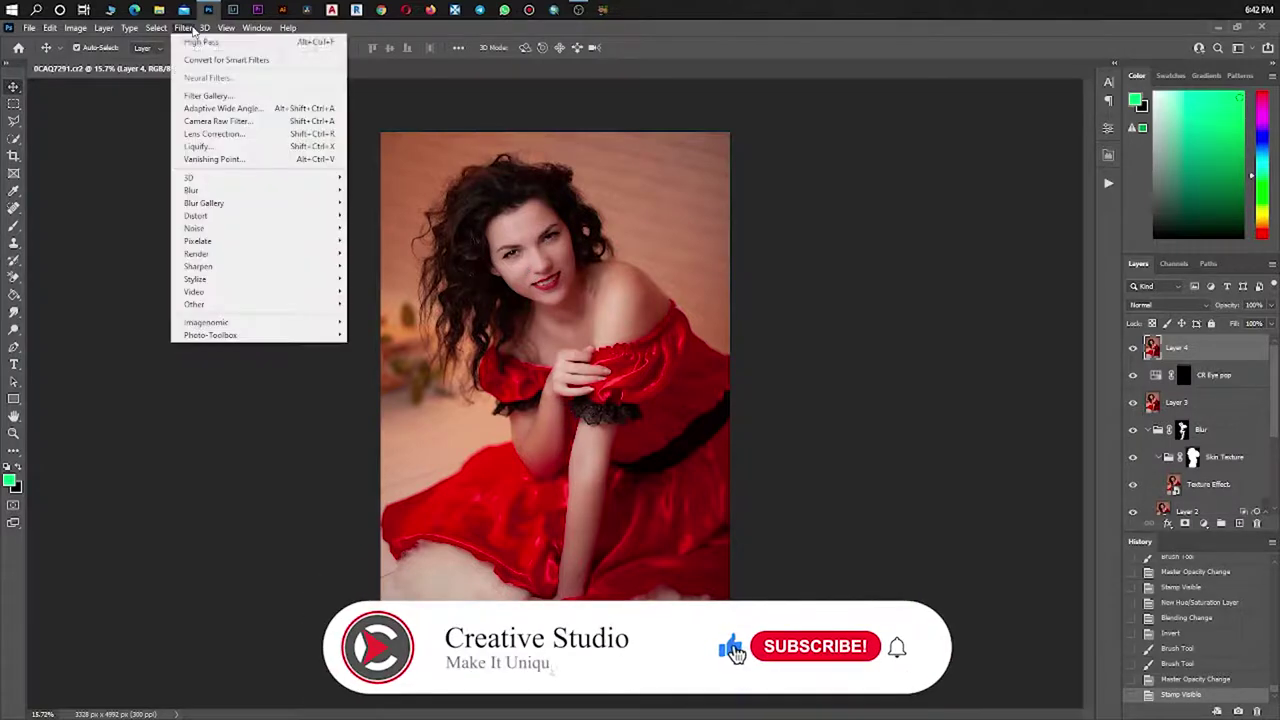
{"action": "left_click", "coordinate": [239, 121]}
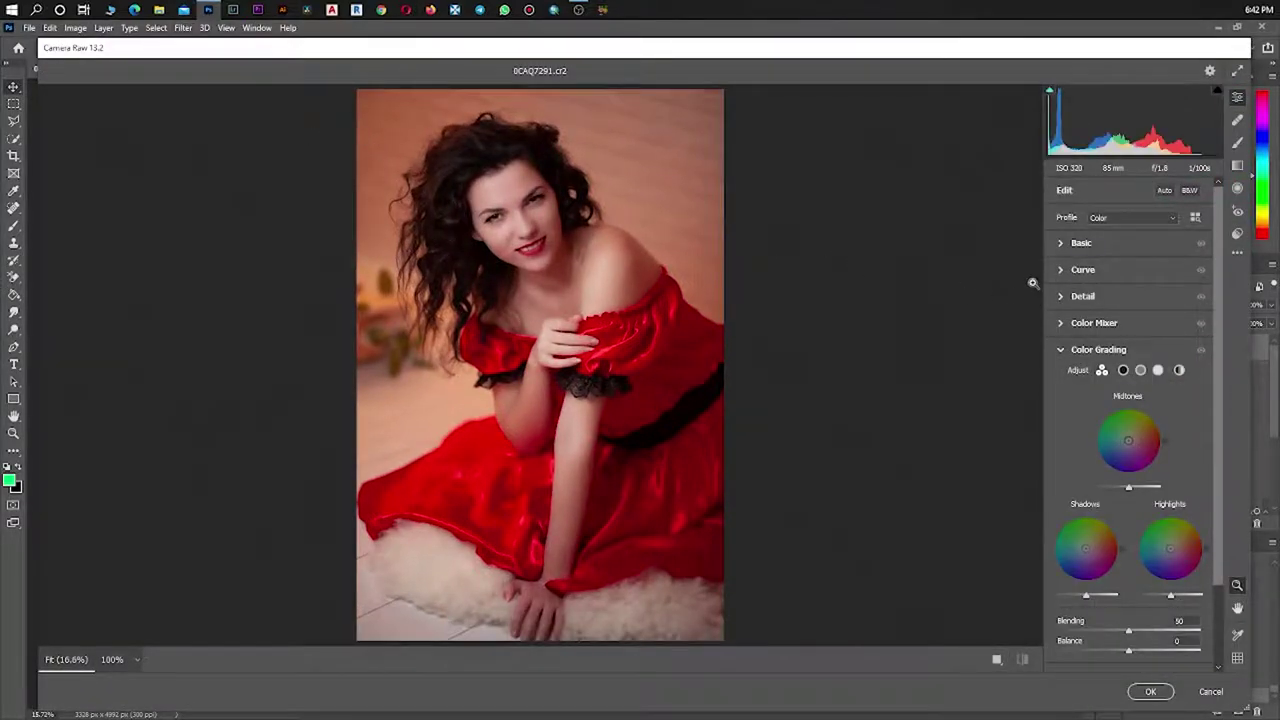
In the Basic panel, set Temperature +7, Exposure +0.35, and adjust Contrast slightly above zero.
{"action": "left_click", "coordinate": [1078, 243]}
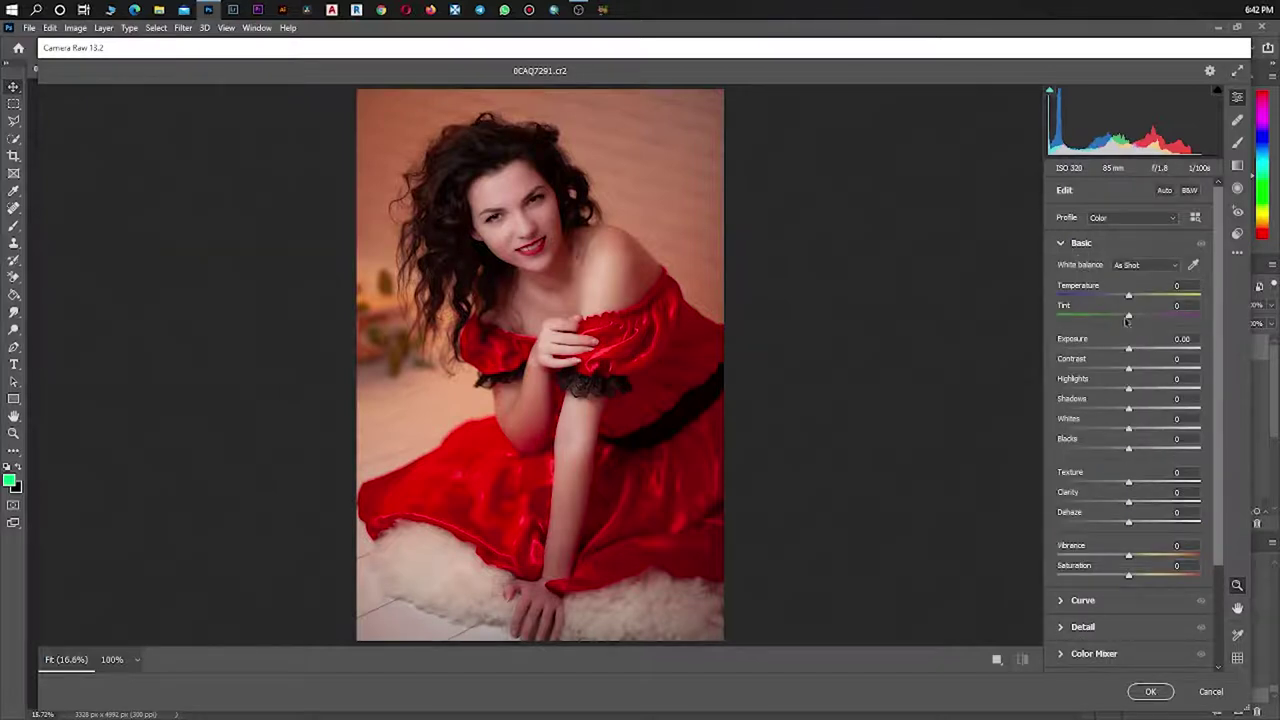
{"action": "left_click_drag", "start_coordinate": [1129, 297], "coordinate": [1133, 297]}
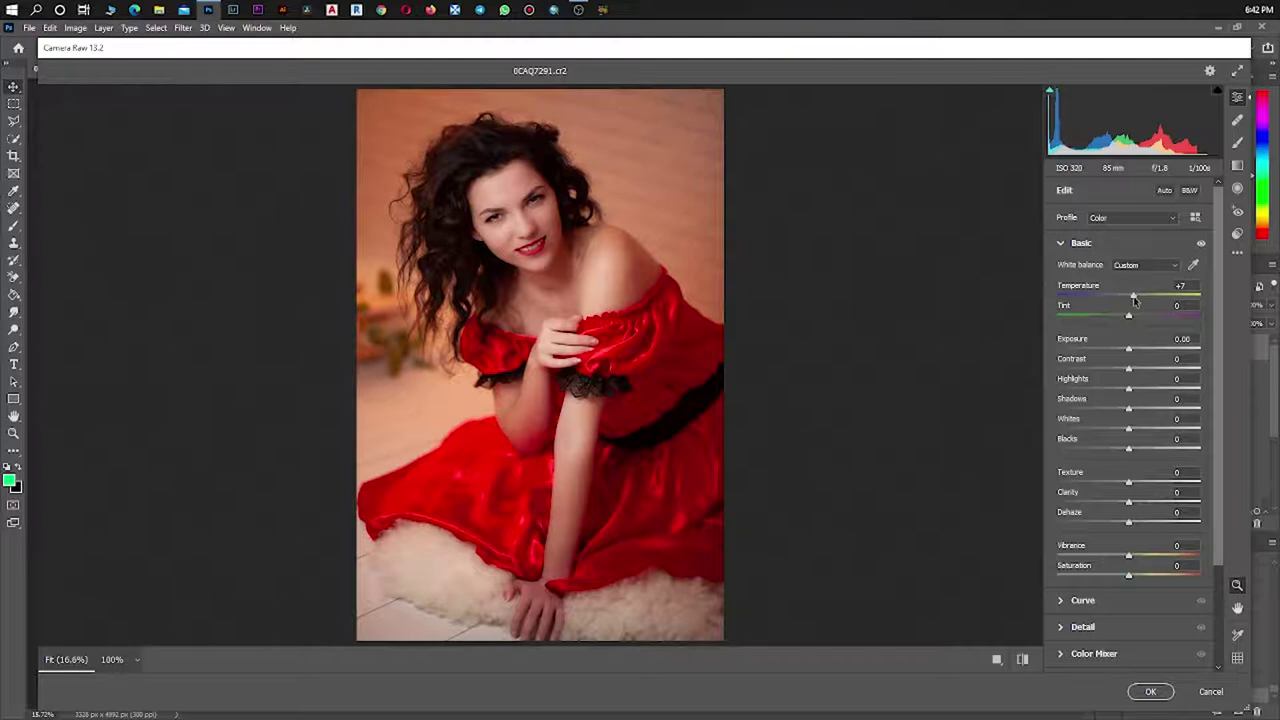
{"action": "left_click_drag", "start_coordinate": [1129, 351], "coordinate": [1134, 351]}
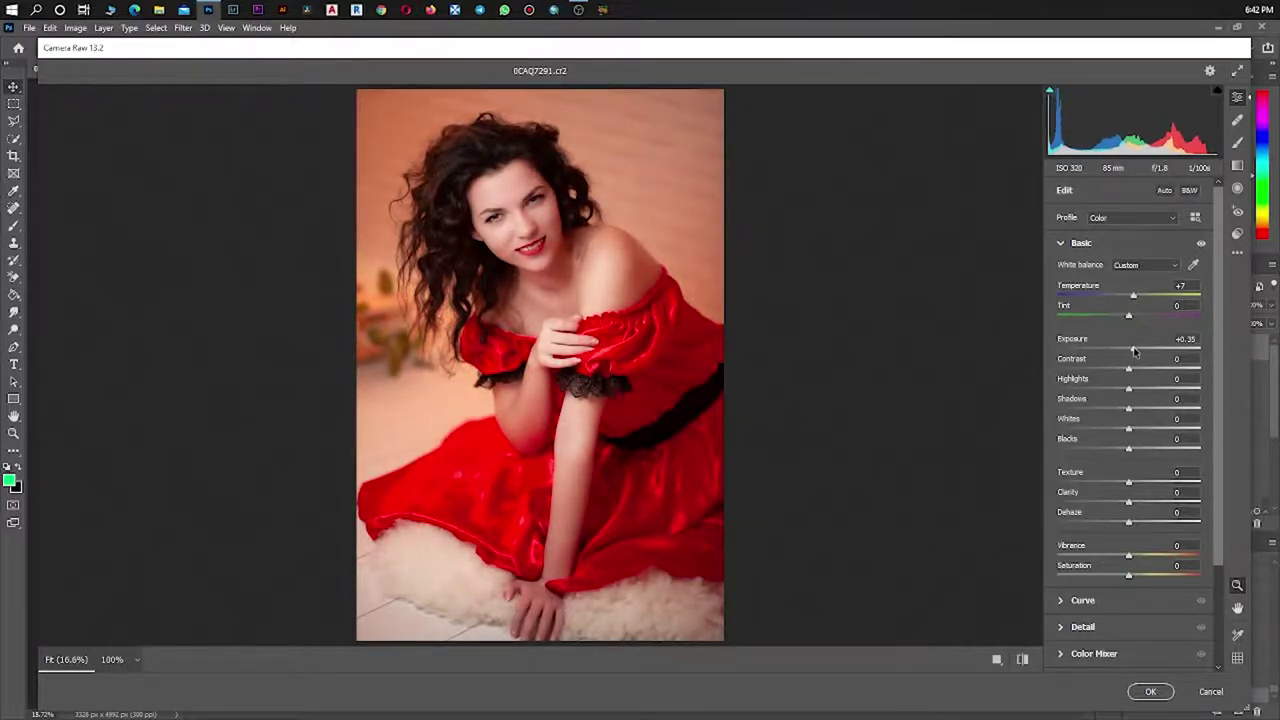
{"action": "left_click_drag", "start_coordinate": [1128, 368], "coordinate": [1093, 371]}
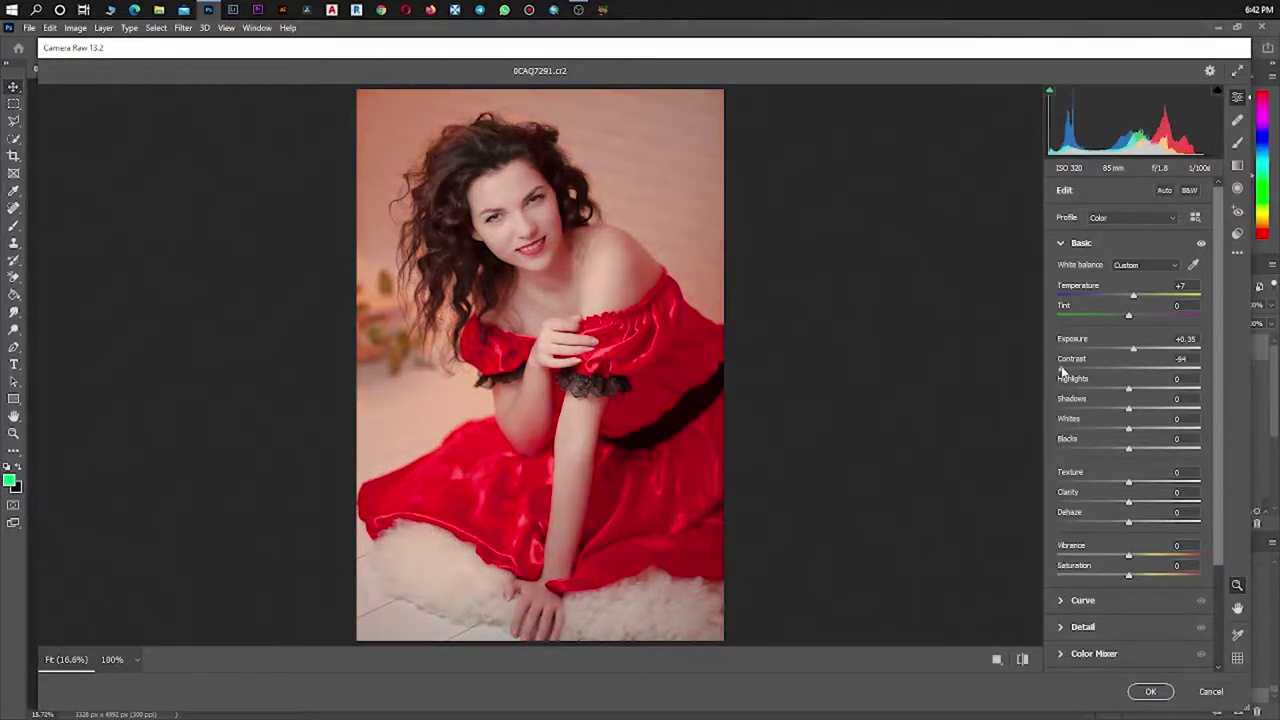
{"action": "mouse_move", "coordinate": [1093, 369]}
{"action": "left_mouse_down"}
{"action": "mouse_move", "coordinate": [1149, 360]}
{"action": "mouse_move", "coordinate": [1135, 369]}
{"action": "left_mouse_up"}
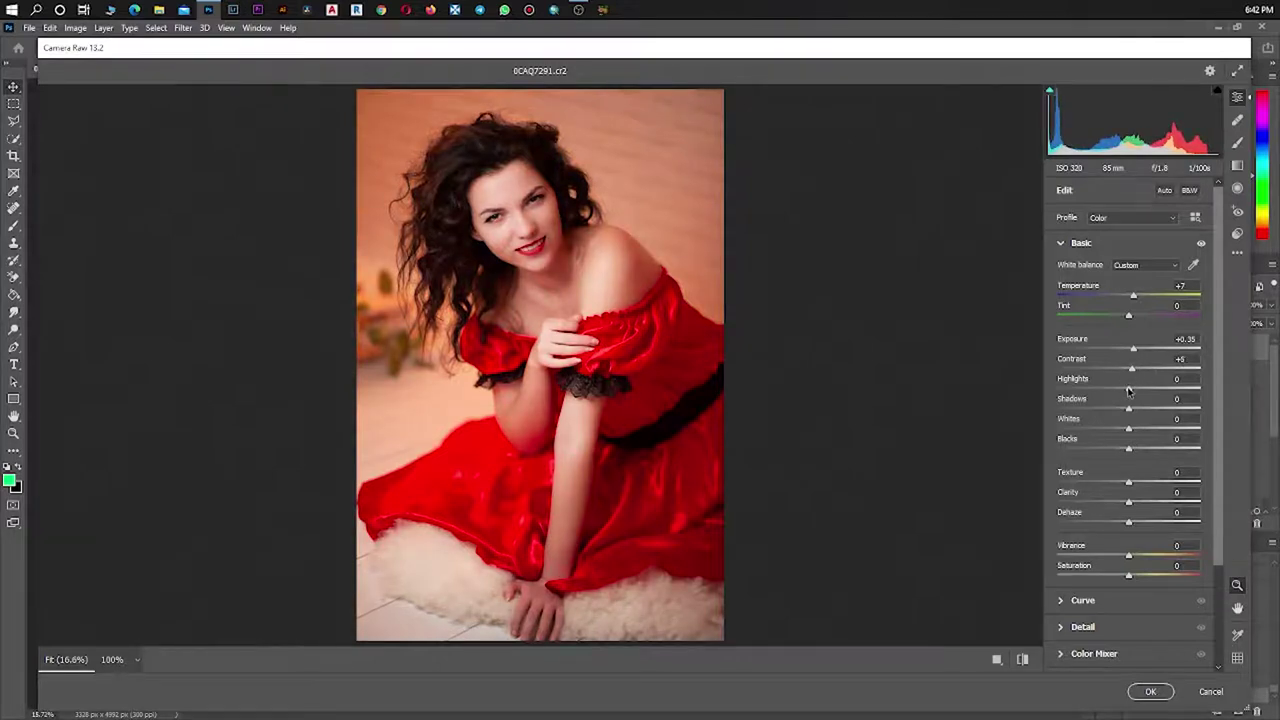
Adjust Highlights, set Texture to -30, and slightly raise Clarity, Vibrance and Saturation.
{"action": "mouse_move", "coordinate": [1149, 390]}
{"action": "left_mouse_down"}
{"action": "mouse_move", "coordinate": [1120, 390]}
{"action": "mouse_move", "coordinate": [1141, 409]}
{"action": "mouse_move", "coordinate": [1134, 452]}
{"action": "left_mouse_up"}
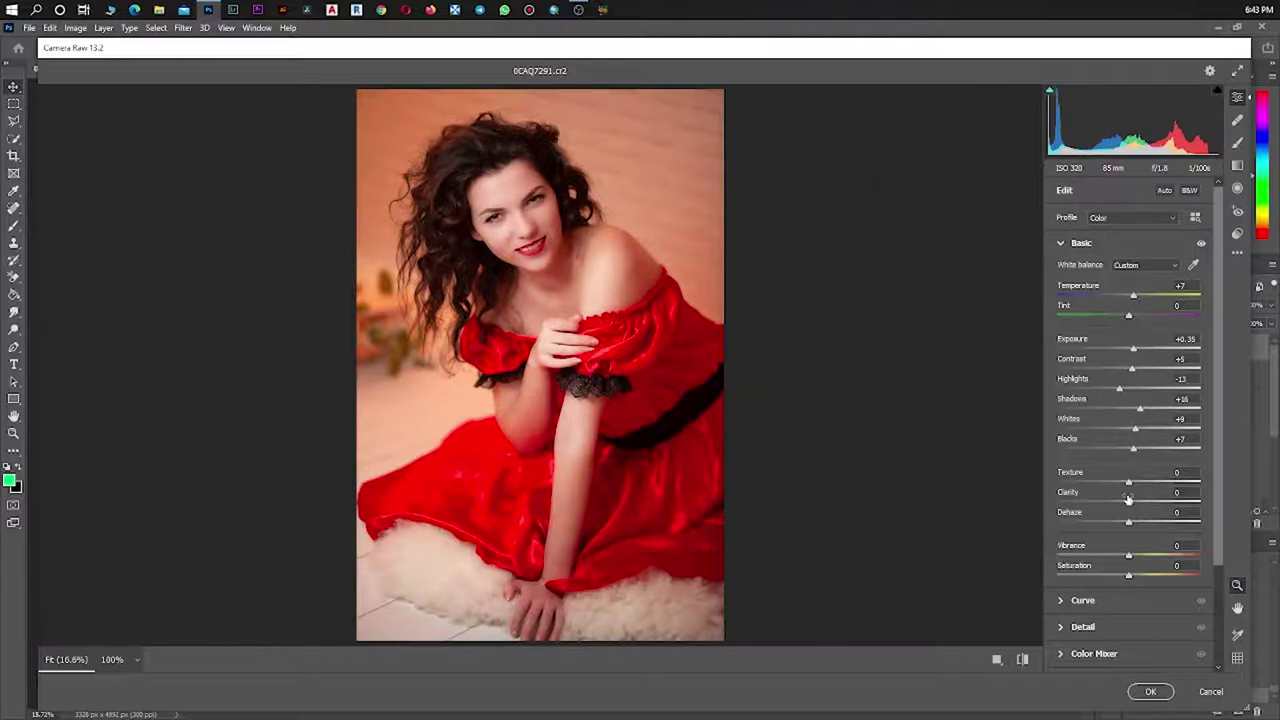
{"action": "left_click_drag", "start_coordinate": [1128, 484], "coordinate": [1135, 556]}
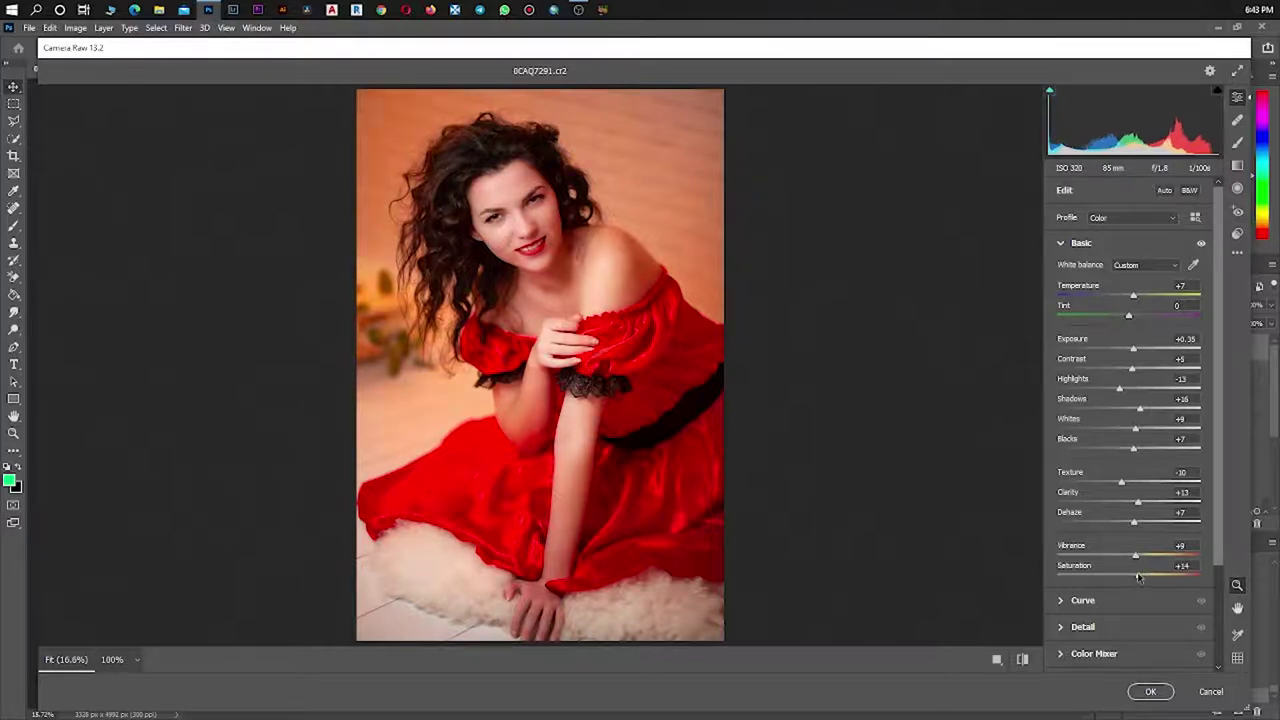
{"action": "left_click_drag", "start_coordinate": [1128, 578], "coordinate": [1132, 577]}
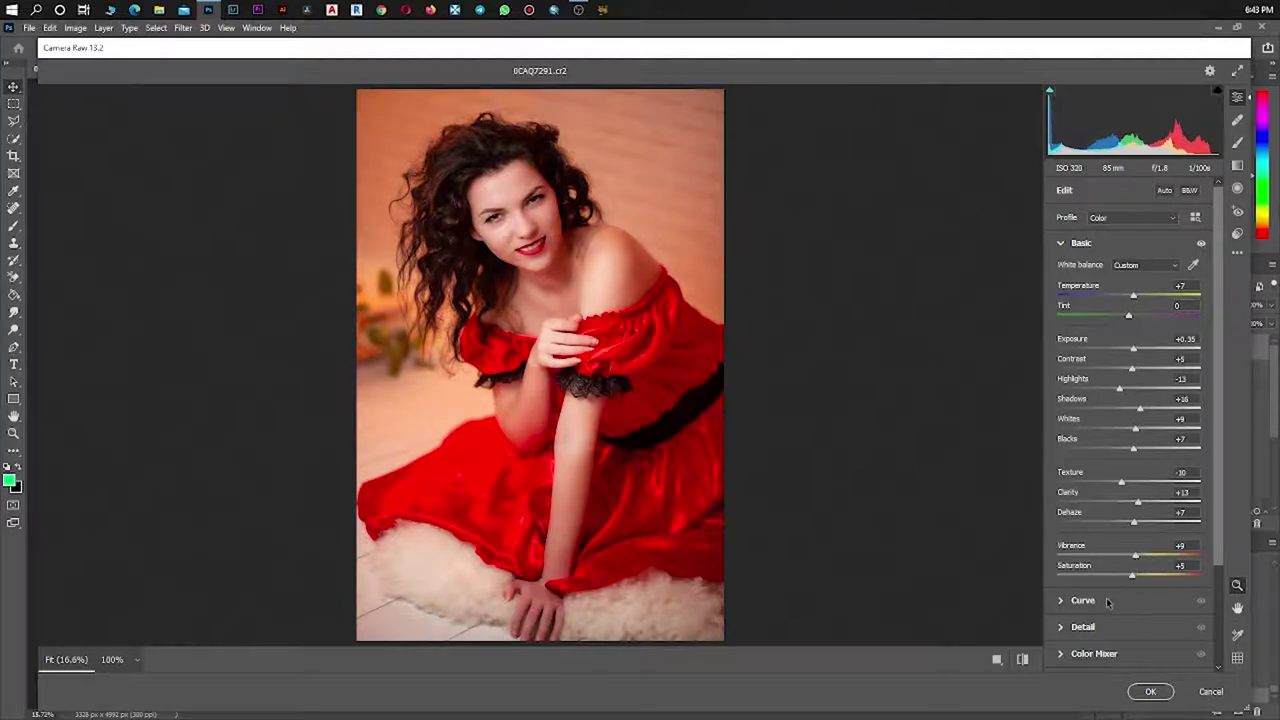
Set the parametric tone curve to Highlights -14, Lights -3, Darks +8, Shadows -1.
{"action": "left_click", "coordinate": [1056, 607]}
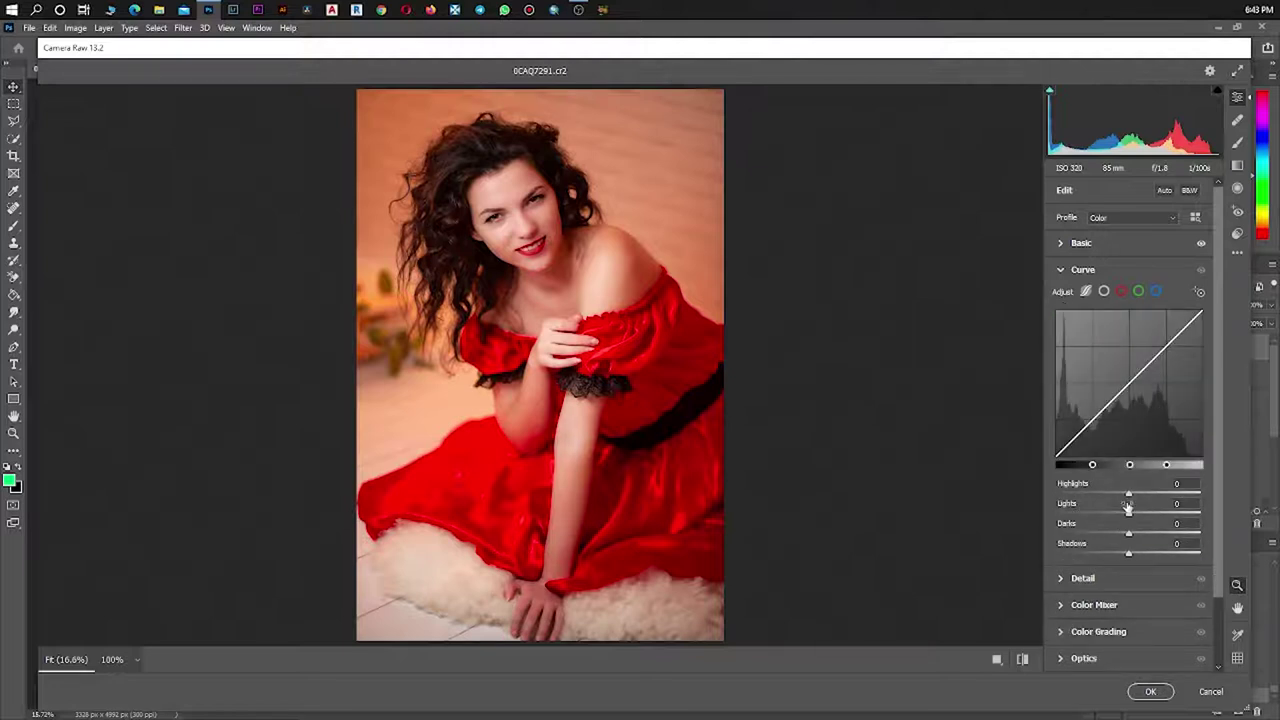
{"action": "left_click_drag", "start_coordinate": [1129, 496], "coordinate": [1116, 498]}
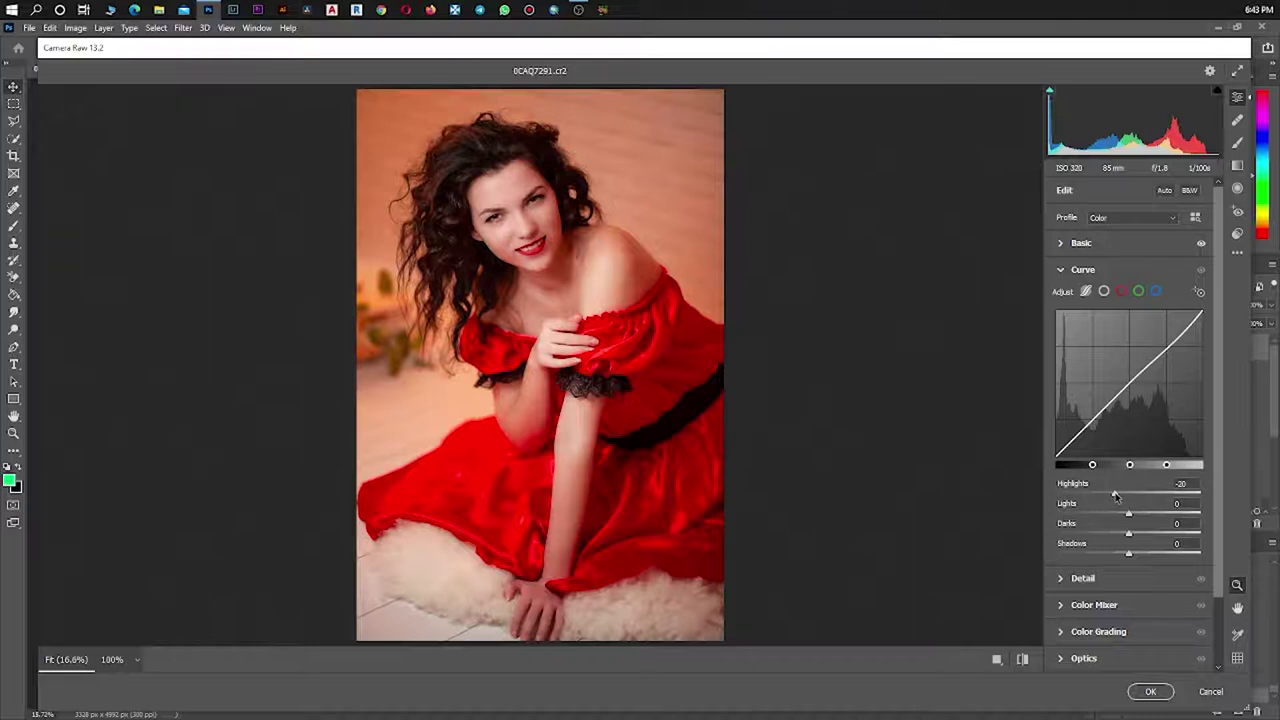
{"action": "mouse_move", "coordinate": [1118, 497]}
{"action": "left_mouse_down"}
{"action": "mouse_move", "coordinate": [1140, 499]}
{"action": "mouse_move", "coordinate": [1120, 499]}
{"action": "left_mouse_up"}
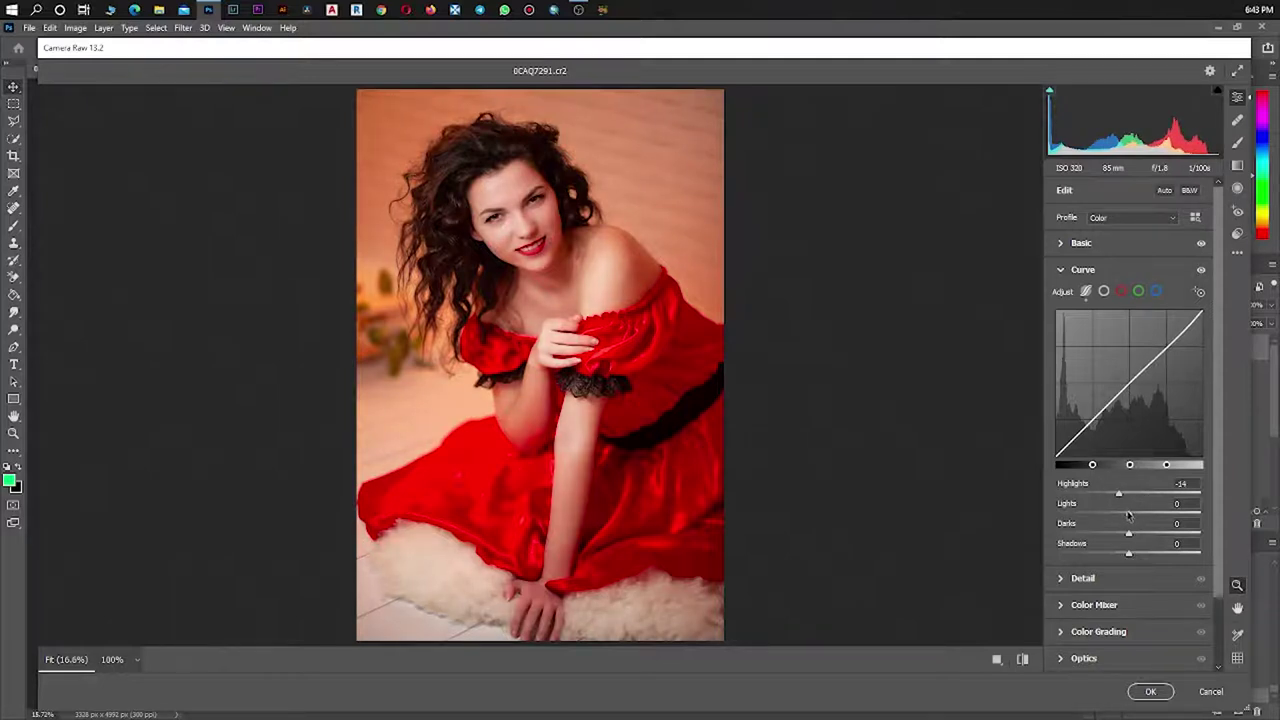
{"action": "mouse_move", "coordinate": [1128, 514]}
{"action": "left_mouse_down"}
{"action": "mouse_move", "coordinate": [1142, 516]}
{"action": "mouse_move", "coordinate": [1124, 516]}
{"action": "mouse_move", "coordinate": [1143, 556]}
{"action": "mouse_move", "coordinate": [1116, 557]}
{"action": "mouse_move", "coordinate": [1128, 557]}
{"action": "left_mouse_up"}
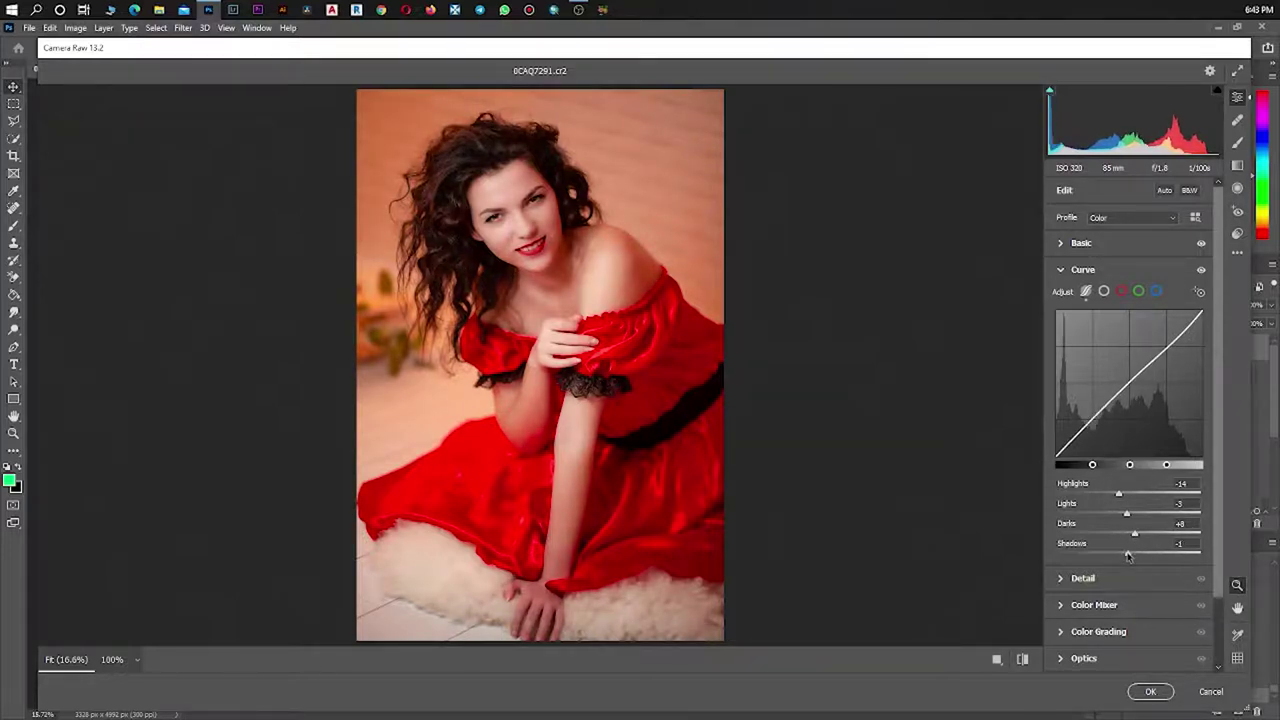
In the Detail panel, set Sharpening 6, Noise Reduction 6 and Color Noise Reduction 5.
{"action": "left_click", "coordinate": [1065, 580]}
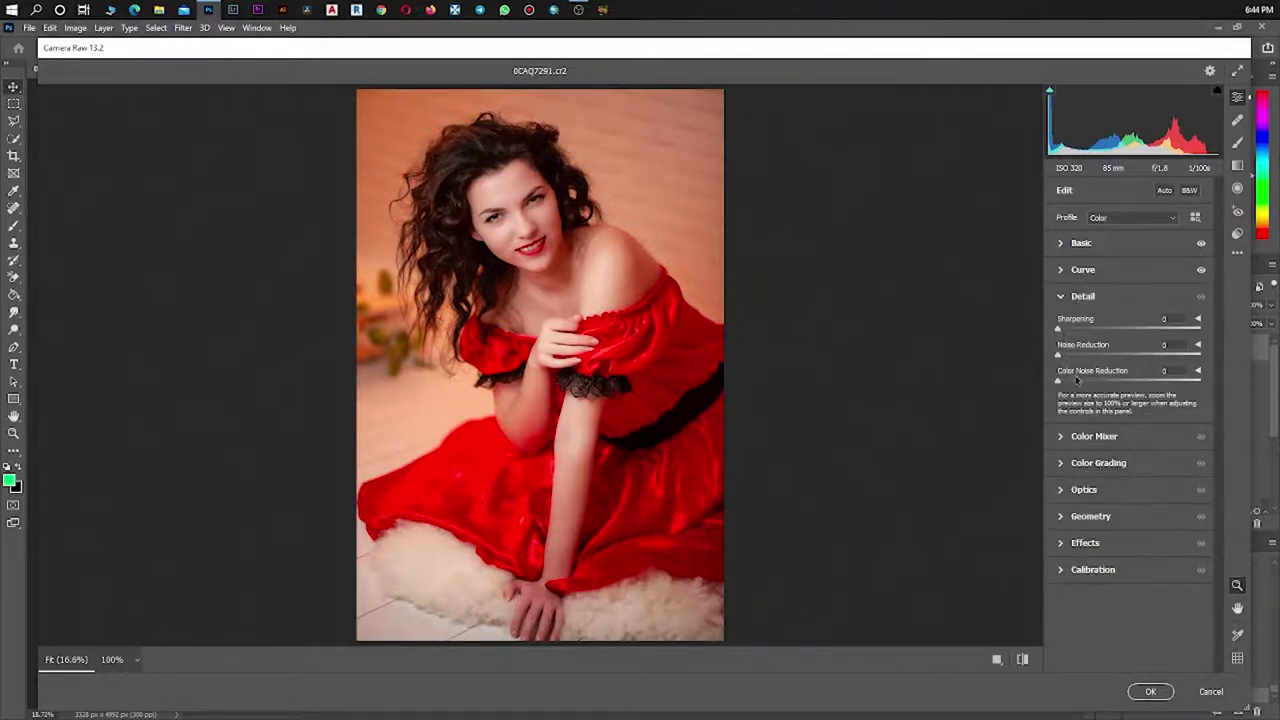
{"action": "left_click_drag", "start_coordinate": [1067, 358], "coordinate": [1065, 382]}
{"action": "left_click_drag", "start_coordinate": [1058, 329], "coordinate": [1064, 329]}
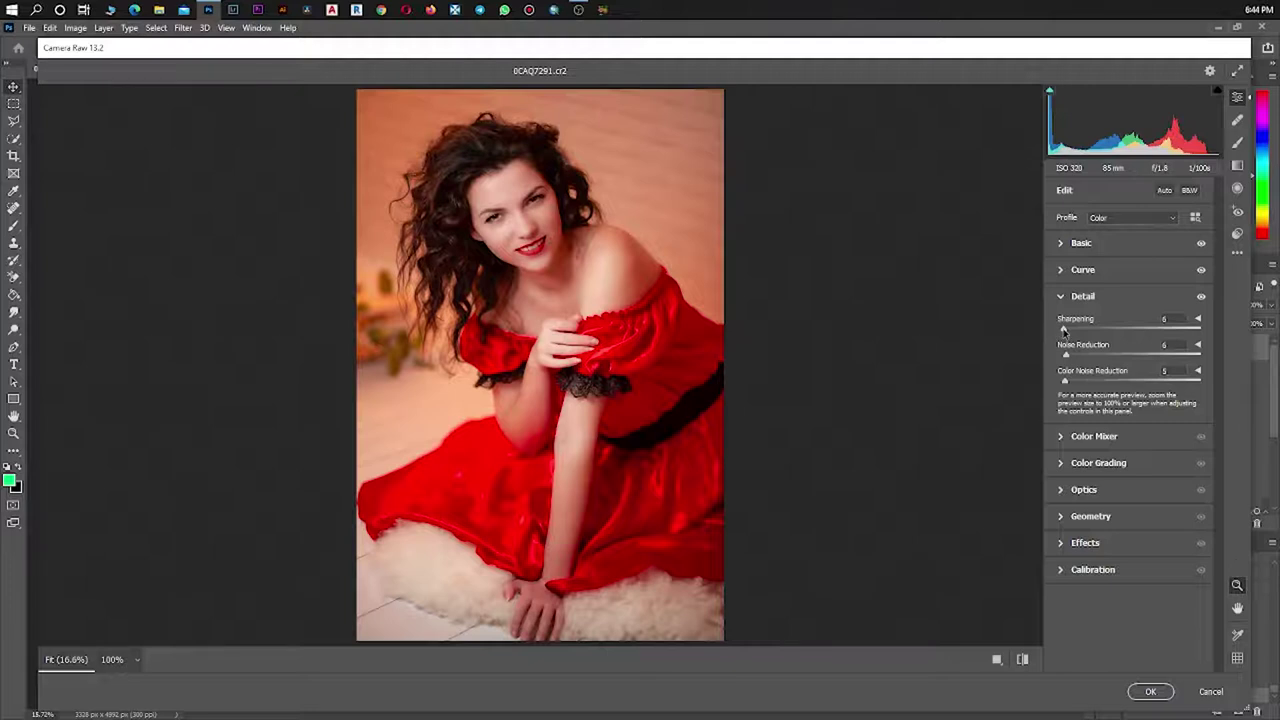
In Color Mixer, adjust red hue and luminance, then shift oranges toward yellow and brighten them.
{"action": "left_click", "coordinate": [1063, 437]}
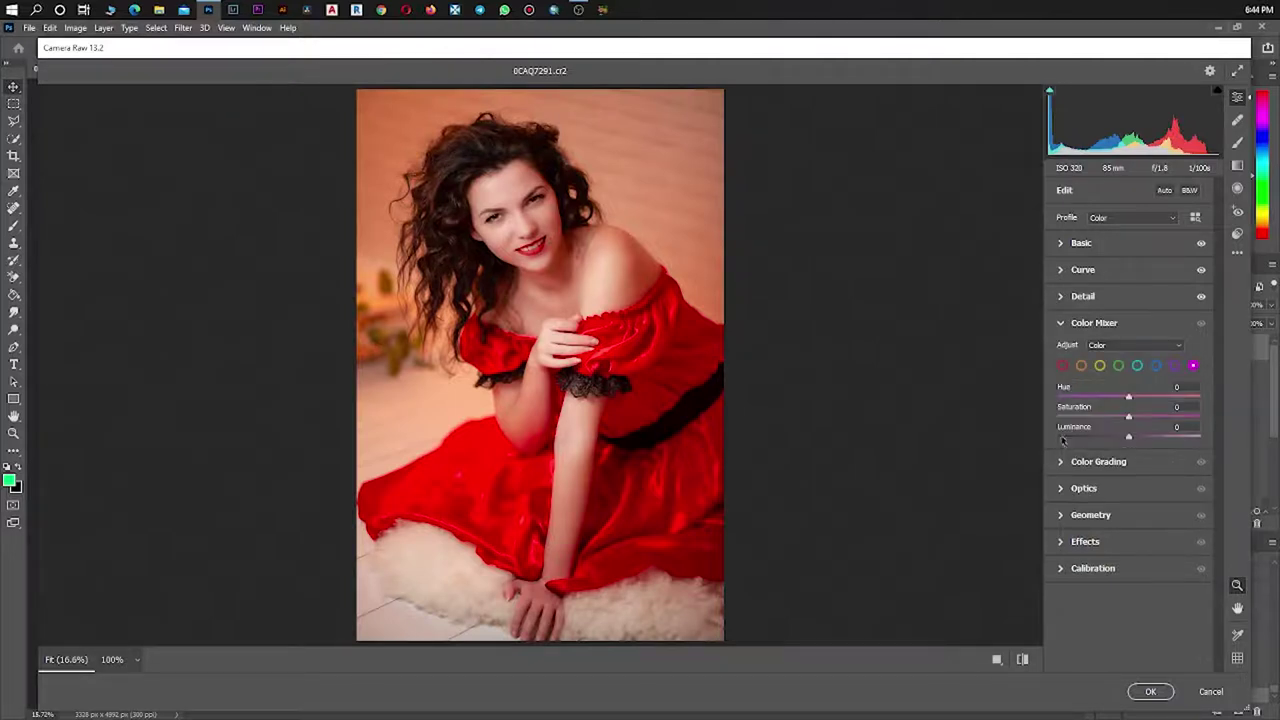
{"action": "left_click", "coordinate": [1062, 366]}
{"action": "mouse_move", "coordinate": [1129, 398]}
{"action": "left_mouse_down"}
{"action": "mouse_move", "coordinate": [1145, 417]}
{"action": "mouse_move", "coordinate": [1091, 413]}
{"action": "mouse_move", "coordinate": [1124, 417]}
{"action": "left_mouse_up"}
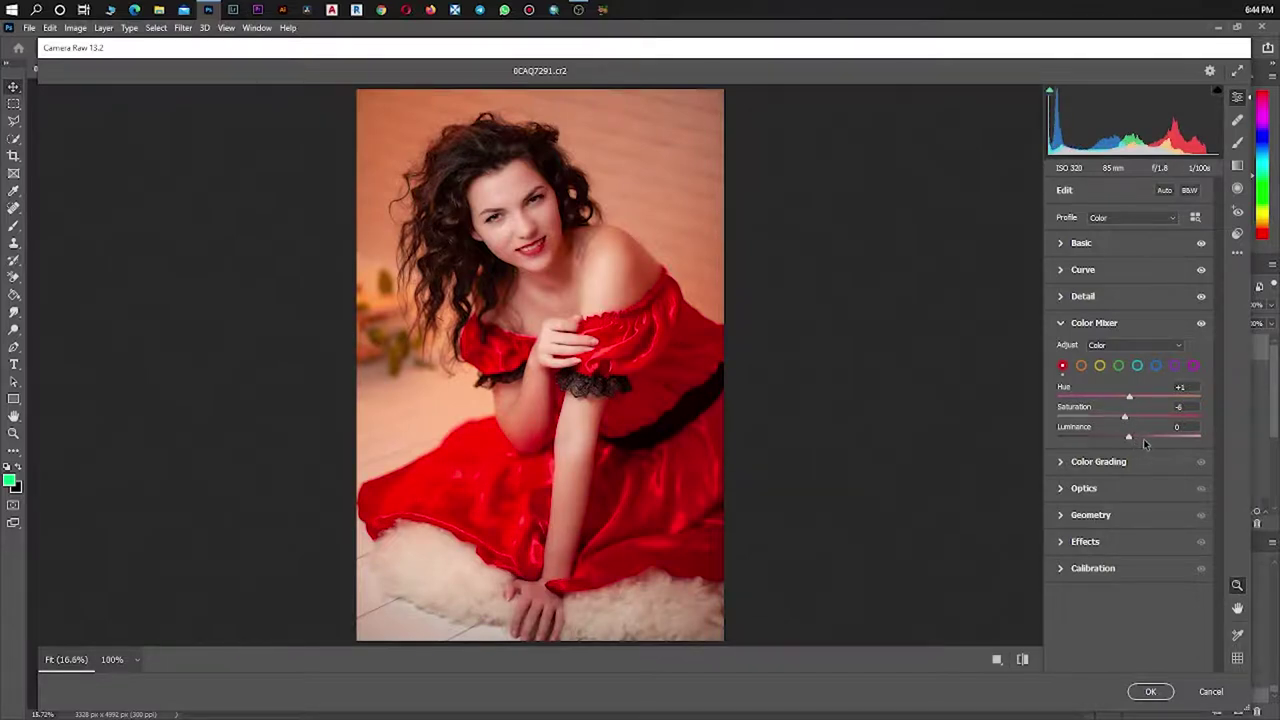
{"action": "mouse_move", "coordinate": [1128, 437]}
{"action": "left_mouse_down"}
{"action": "mouse_move", "coordinate": [1100, 440]}
{"action": "mouse_move", "coordinate": [1121, 440]}
{"action": "left_mouse_up"}
{"action": "left_click", "coordinate": [1081, 365]}
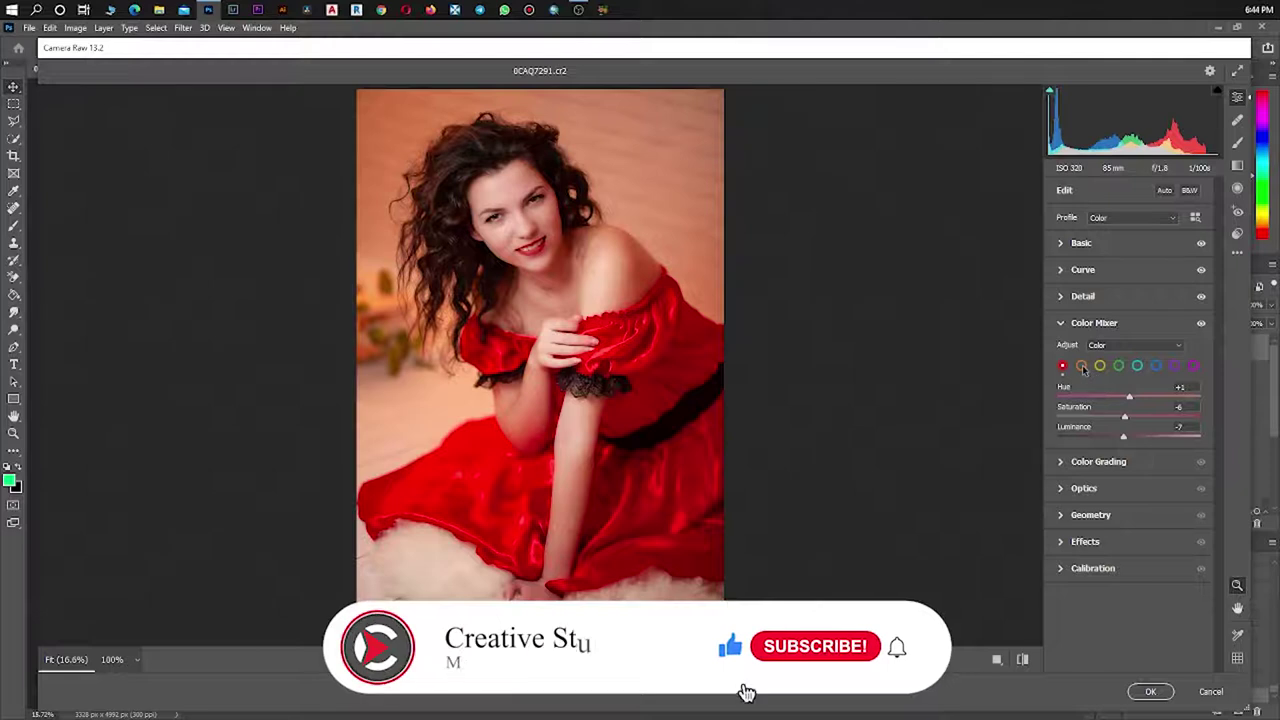
{"action": "mouse_move", "coordinate": [1128, 397]}
{"action": "left_mouse_down"}
{"action": "mouse_move", "coordinate": [1155, 398]}
{"action": "mouse_move", "coordinate": [1118, 397]}
{"action": "mouse_move", "coordinate": [1150, 420]}
{"action": "mouse_move", "coordinate": [1115, 420]}
{"action": "left_mouse_up"}
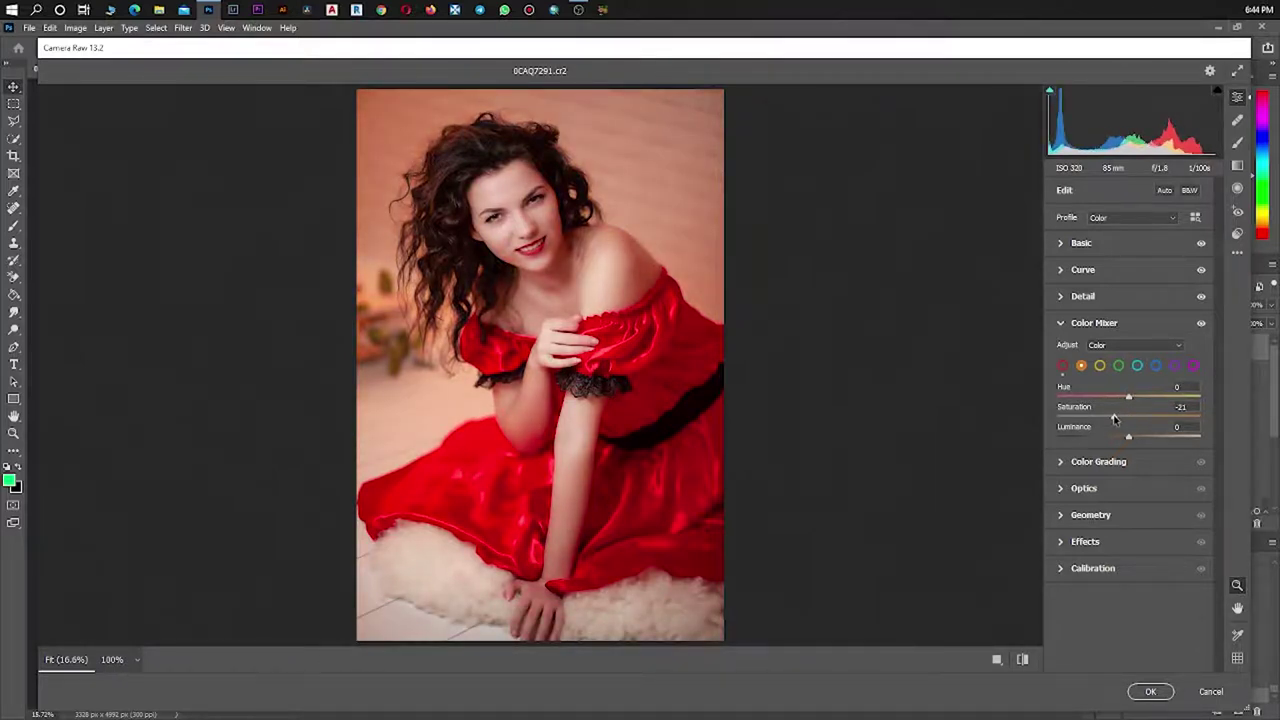
{"action": "mouse_move", "coordinate": [1129, 437]}
{"action": "left_mouse_down"}
{"action": "mouse_move", "coordinate": [1122, 421]}
{"action": "mouse_move", "coordinate": [1129, 440]}
{"action": "mouse_move", "coordinate": [1155, 420]}
{"action": "mouse_move", "coordinate": [1115, 420]}
{"action": "mouse_move", "coordinate": [1150, 437]}
{"action": "left_mouse_up"}
Check the yellow and green swatches, brighten the purple tones, and set magenta saturation to -12.
{"action": "left_click", "coordinate": [1100, 367]}
{"action": "left_click", "coordinate": [1118, 366]}
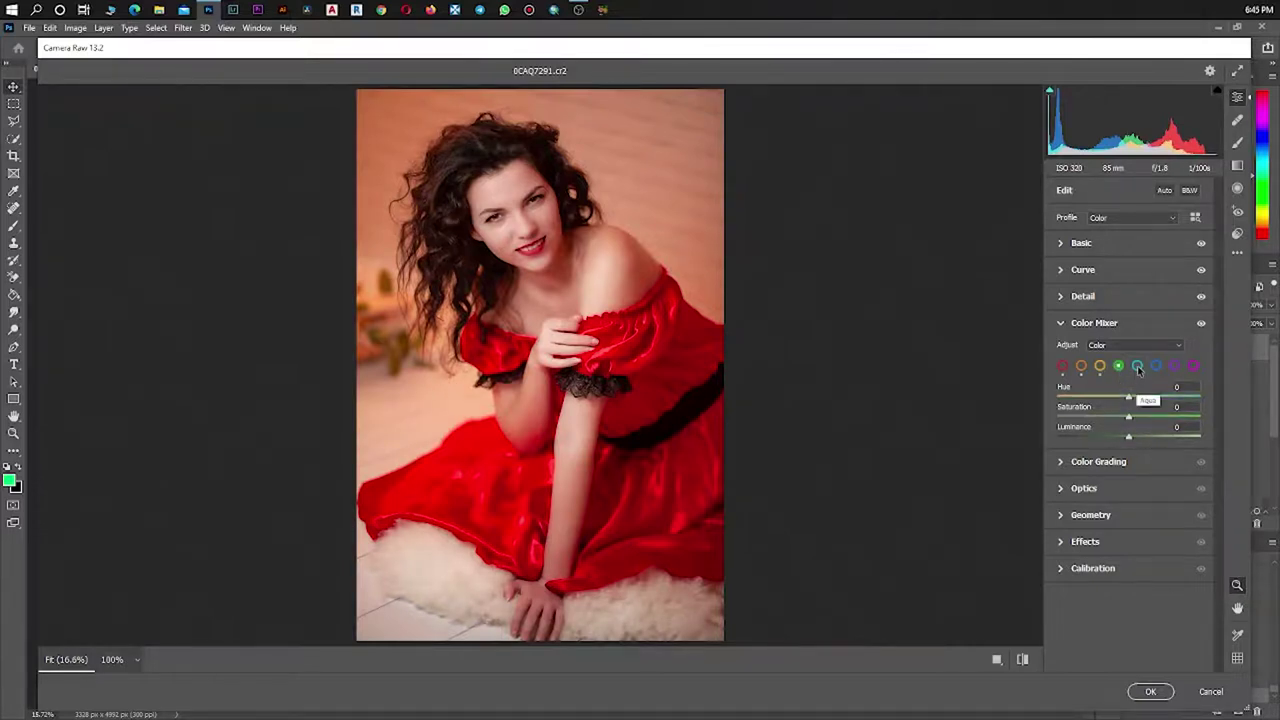
{"action": "left_click", "coordinate": [1175, 368]}
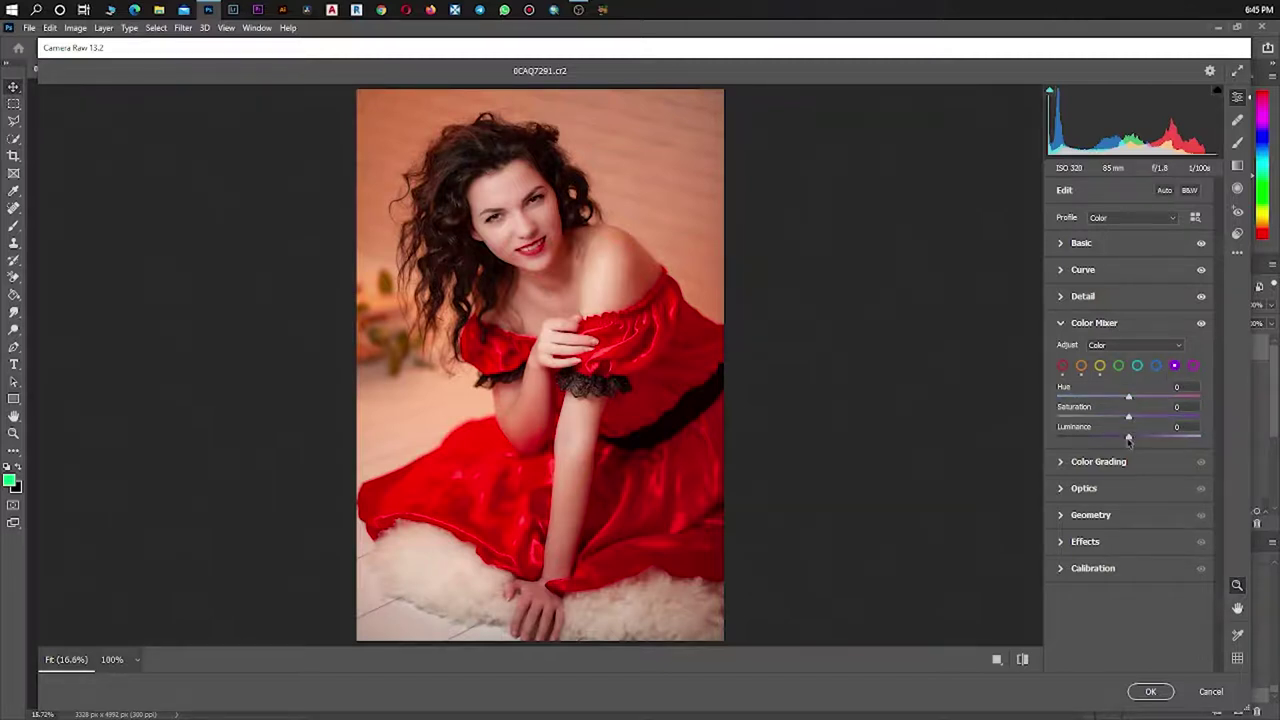
{"action": "mouse_move", "coordinate": [1129, 439]}
{"action": "left_mouse_down"}
{"action": "mouse_move", "coordinate": [1143, 437]}
{"action": "mouse_move", "coordinate": [1118, 418]}
{"action": "mouse_move", "coordinate": [1144, 398]}
{"action": "mouse_move", "coordinate": [1120, 418]}
{"action": "left_mouse_up"}
{"action": "left_click", "coordinate": [1194, 366]}
In Color Grading, give the midtones a warm tint and brighten them.
{"action": "left_click", "coordinate": [1068, 463]}
{"action": "mouse_move", "coordinate": [1128, 440]}
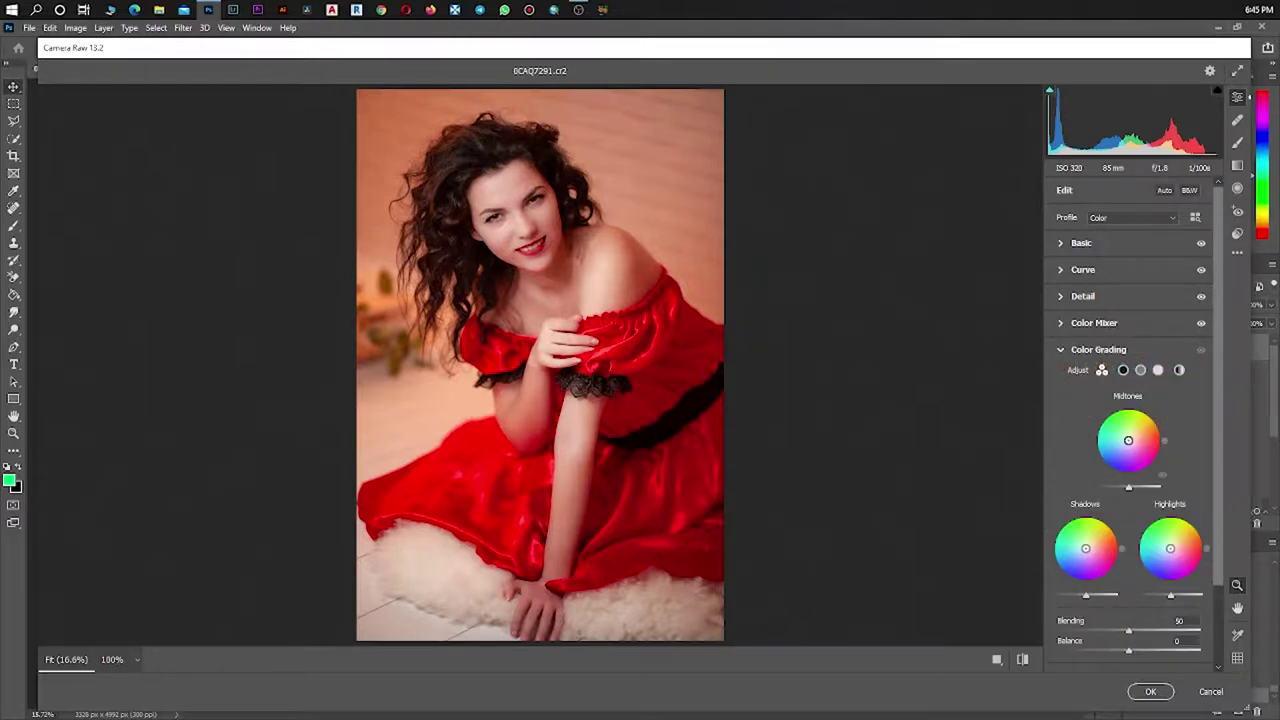
{"action": "mouse_move", "coordinate": [1128, 440]}
{"action": "left_mouse_down"}
{"action": "mouse_move", "coordinate": [1129, 457]}
{"action": "mouse_move", "coordinate": [1147, 453]}
{"action": "mouse_move", "coordinate": [1136, 429]}
{"action": "mouse_move", "coordinate": [1105, 451]}
{"action": "mouse_move", "coordinate": [1119, 461]}
{"action": "mouse_move", "coordinate": [1137, 435]}
{"action": "left_mouse_up"}
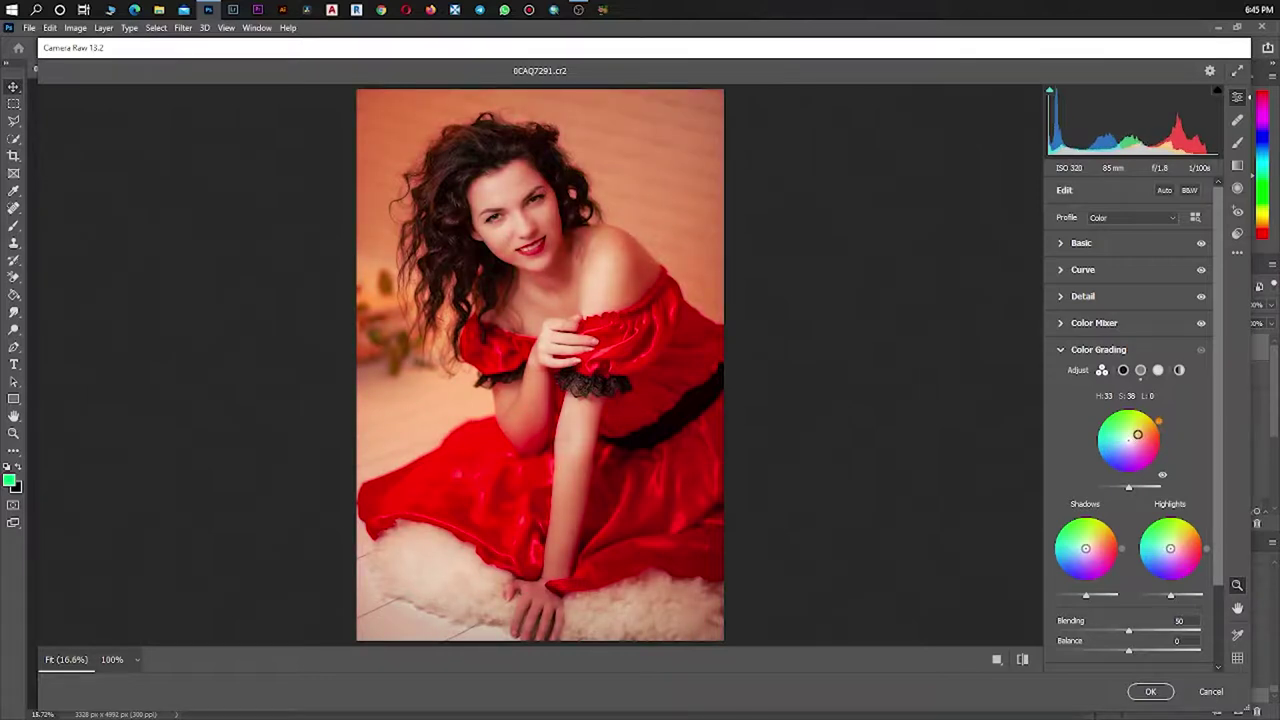
{"action": "left_click_drag", "start_coordinate": [1137, 434], "coordinate": [1132, 436]}
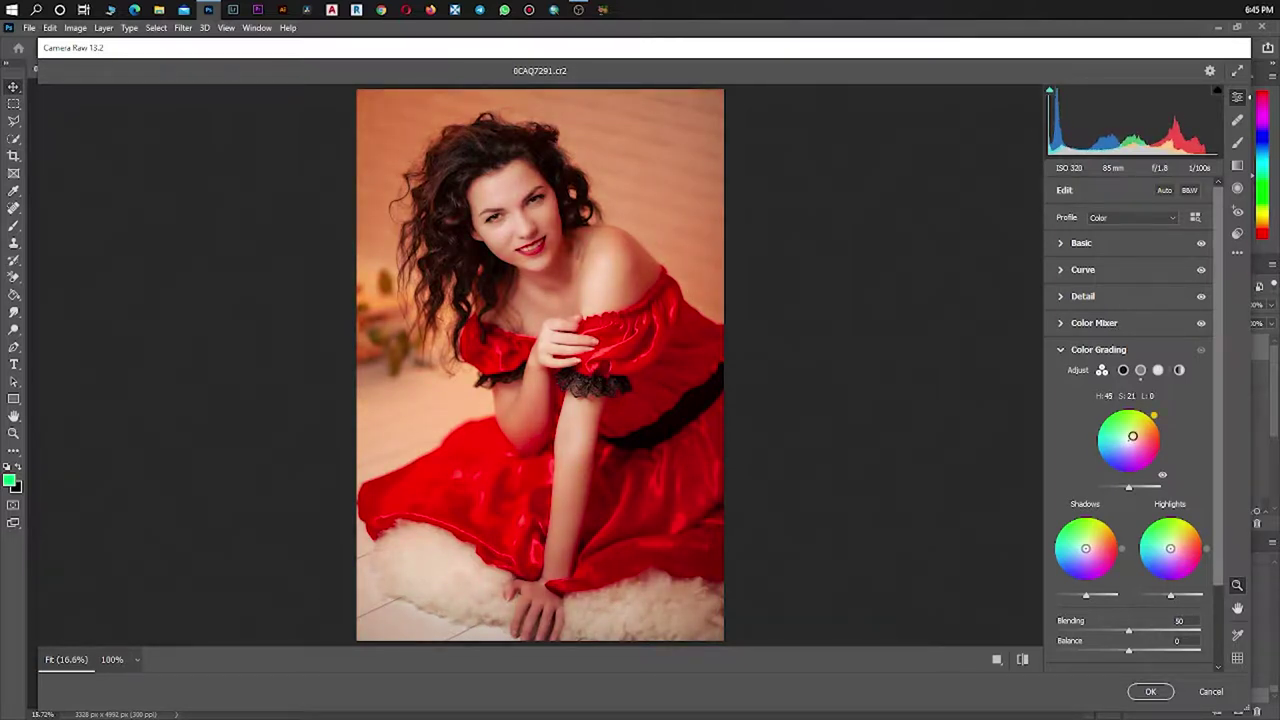
{"action": "mouse_move", "coordinate": [1128, 488]}
{"action": "left_mouse_down"}
{"action": "mouse_move", "coordinate": [1140, 488]}
{"action": "mouse_move", "coordinate": [1128, 488]}
{"action": "left_mouse_up"}
Tint shadows green-yellow, tint and brighten highlights, and set Balance to -7.
{"action": "mouse_move", "coordinate": [1086, 549]}
{"action": "left_mouse_down"}
{"action": "mouse_move", "coordinate": [1091, 540]}
{"action": "mouse_move", "coordinate": [1074, 564]}
{"action": "mouse_move", "coordinate": [1085, 571]}
{"action": "mouse_move", "coordinate": [1101, 561]}
{"action": "mouse_move", "coordinate": [1100, 534]}
{"action": "mouse_move", "coordinate": [1058, 560]}
{"action": "mouse_move", "coordinate": [1067, 567]}
{"action": "mouse_move", "coordinate": [1076, 550]}
{"action": "mouse_move", "coordinate": [1092, 597]}
{"action": "mouse_move", "coordinate": [1079, 599]}
{"action": "mouse_move", "coordinate": [1100, 597]}
{"action": "left_mouse_up"}
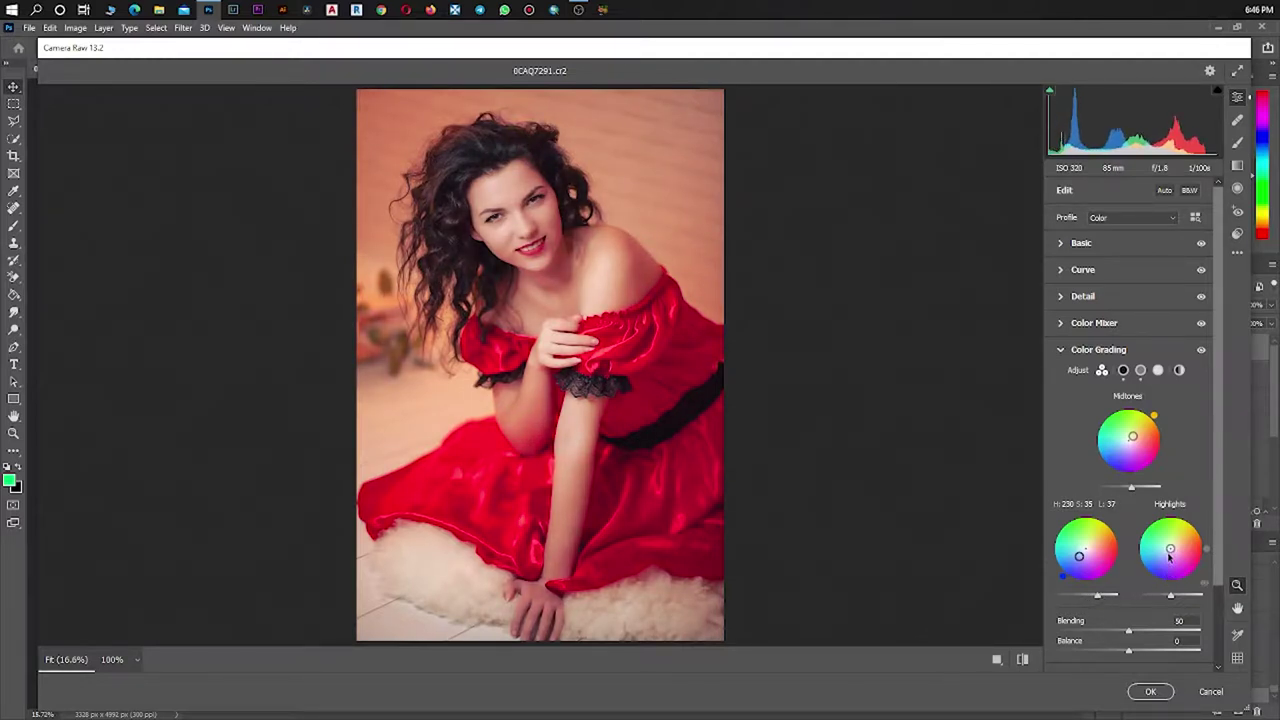
{"action": "mouse_move", "coordinate": [1170, 548]}
{"action": "left_mouse_down"}
{"action": "mouse_move", "coordinate": [1166, 565]}
{"action": "mouse_move", "coordinate": [1168, 533]}
{"action": "mouse_move", "coordinate": [1181, 546]}
{"action": "left_mouse_up"}
{"action": "mouse_move", "coordinate": [1177, 540]}
{"action": "left_mouse_down"}
{"action": "mouse_move", "coordinate": [1160, 553]}
{"action": "mouse_move", "coordinate": [1168, 563]}
{"action": "mouse_move", "coordinate": [1160, 549]}
{"action": "left_mouse_up"}
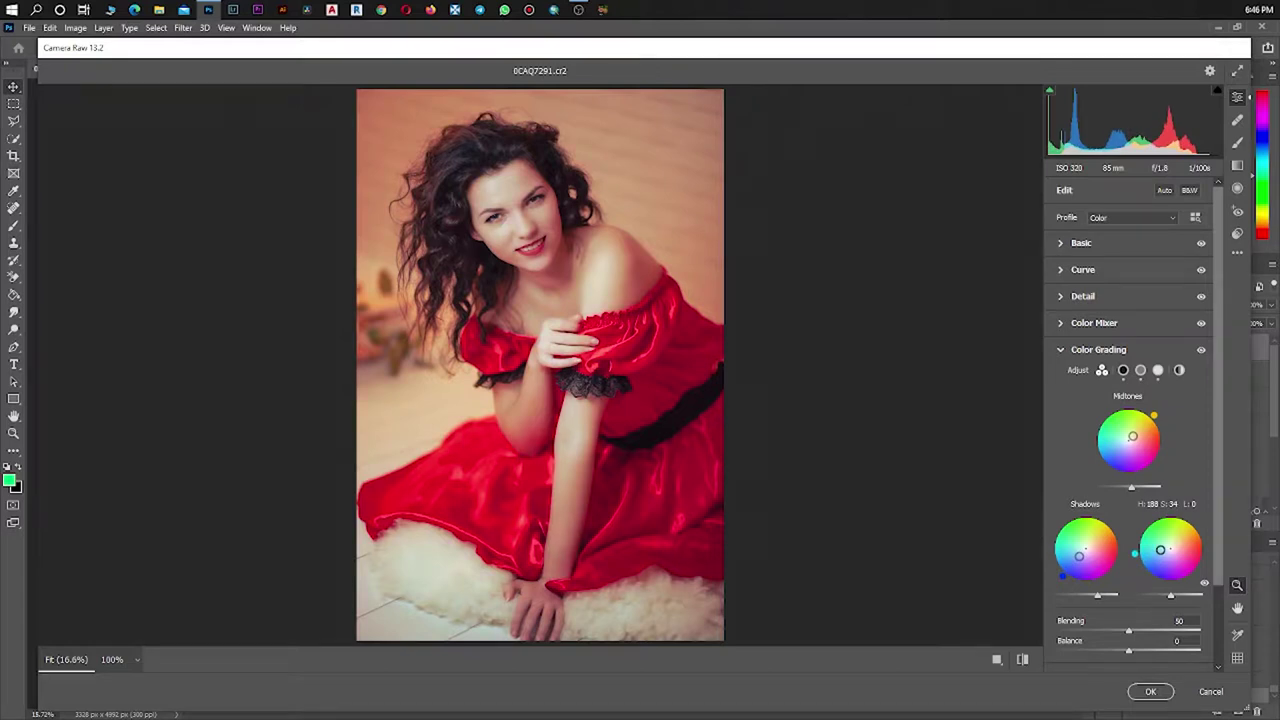
{"action": "left_click_drag", "start_coordinate": [1170, 595], "coordinate": [1181, 598]}
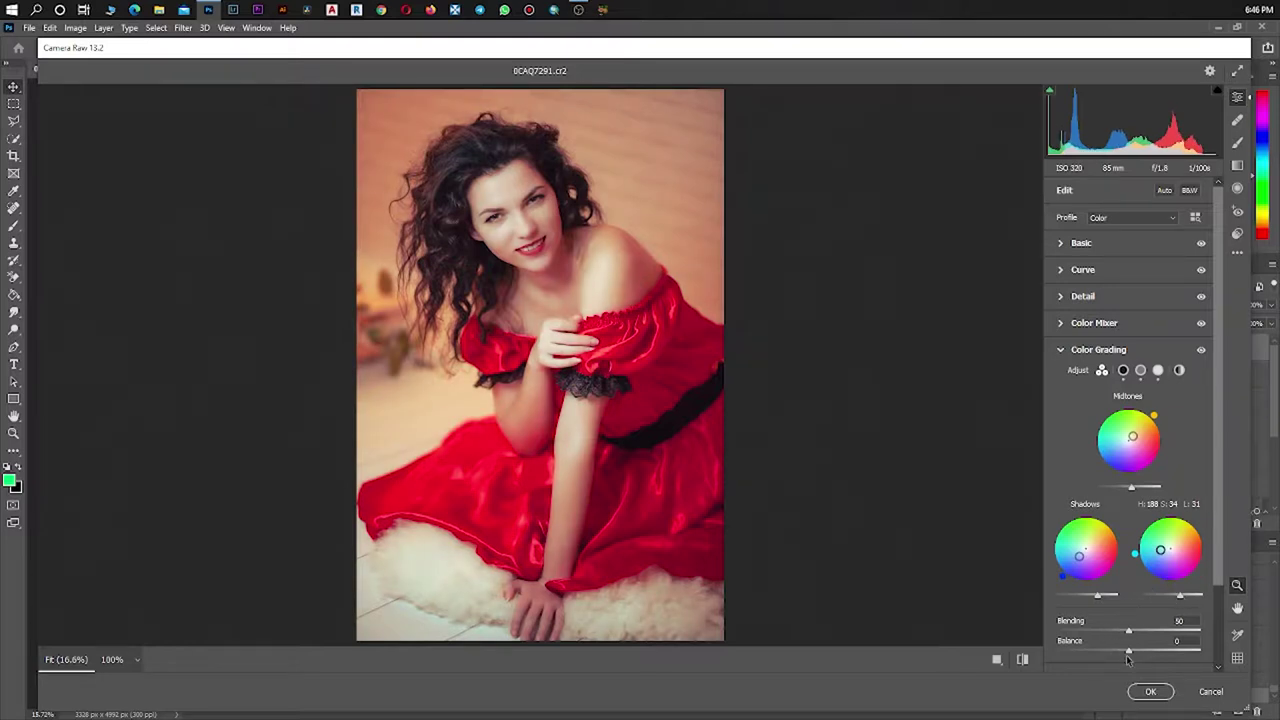
{"action": "left_click_drag", "start_coordinate": [1129, 654], "coordinate": [1111, 654]}
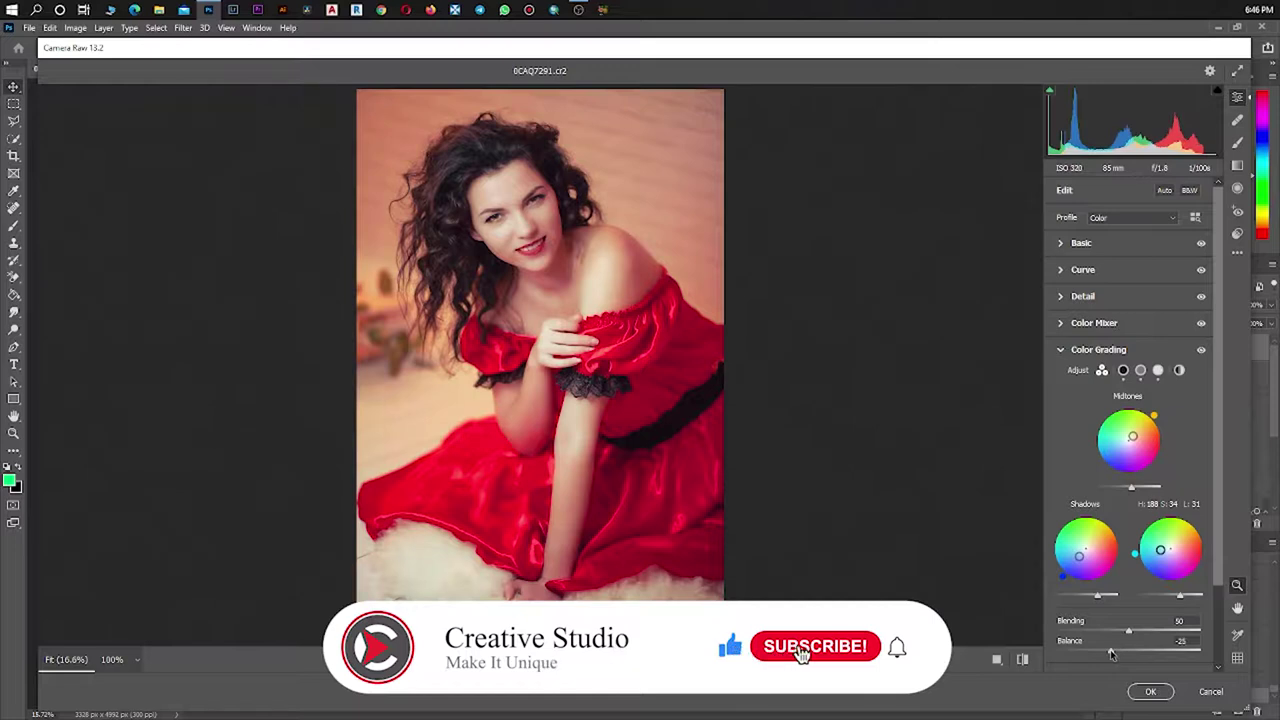
{"action": "left_click_drag", "start_coordinate": [1111, 654], "coordinate": [1137, 632]}
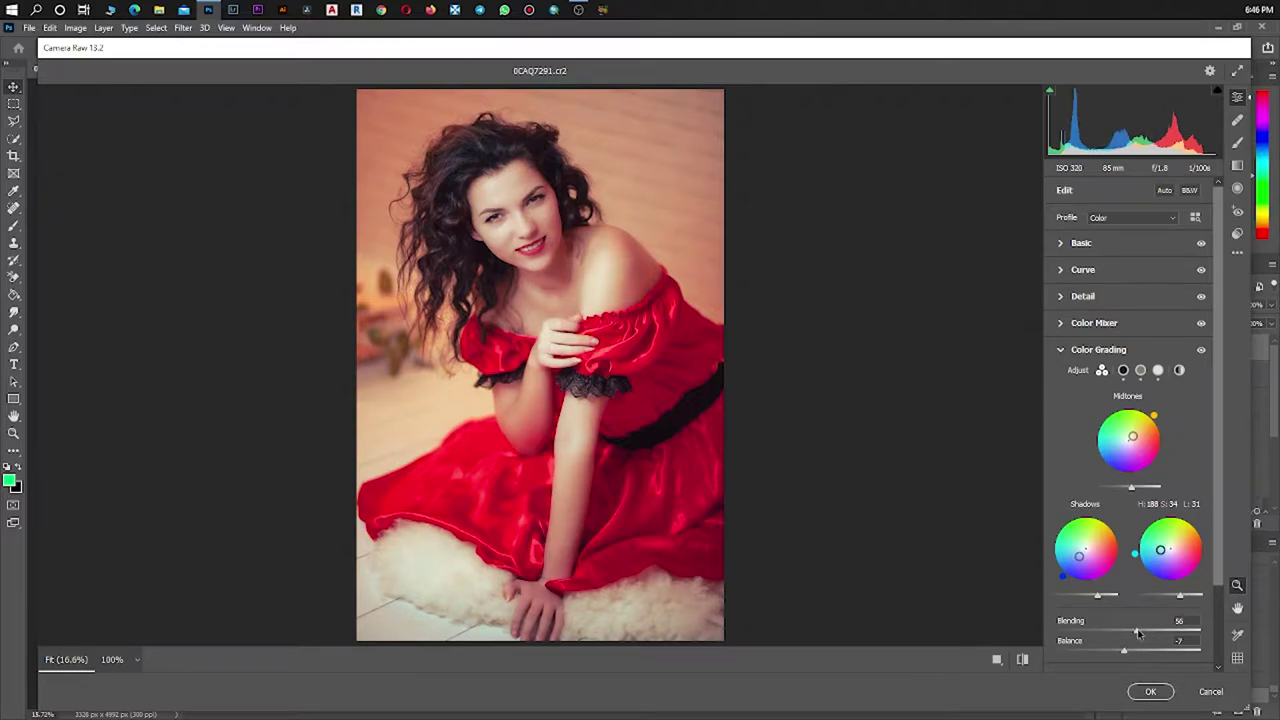
Apply the Camera Raw grade to Layer 4 and show the finished portrait full-screen.
{"action": "left_click", "coordinate": [1150, 692]}
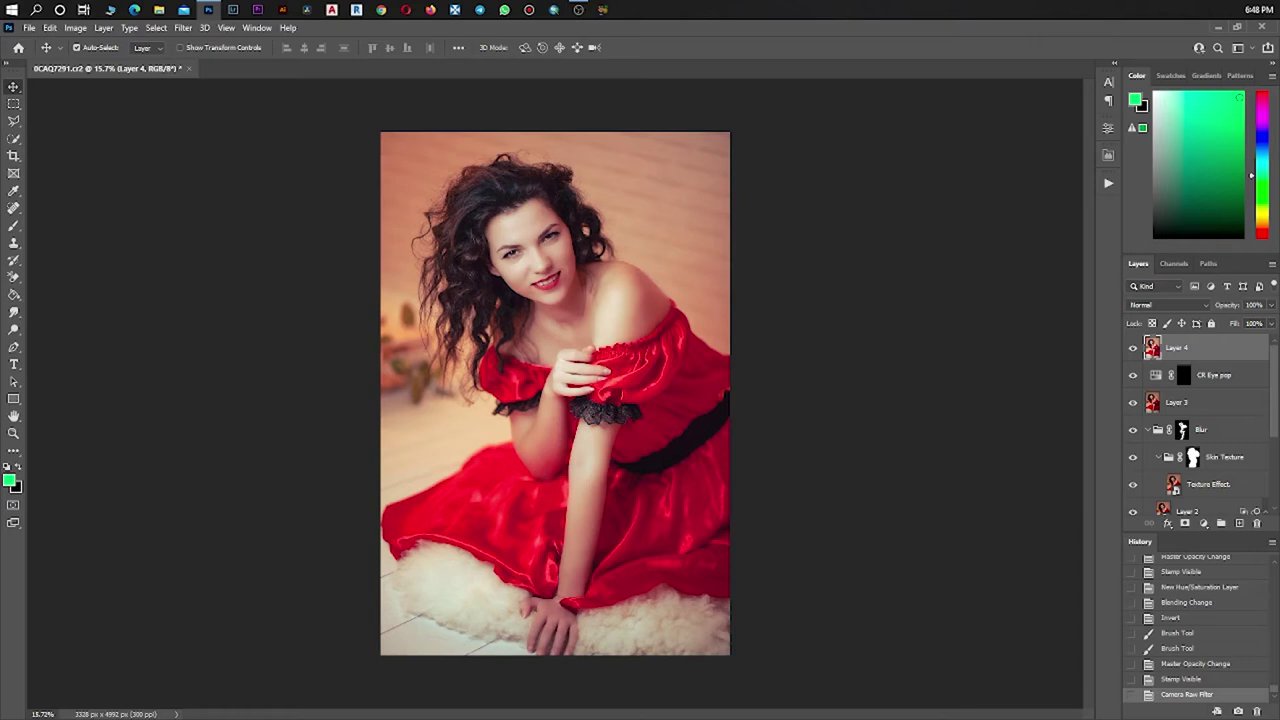
{"action": "left_click", "coordinate": [578, 10]}
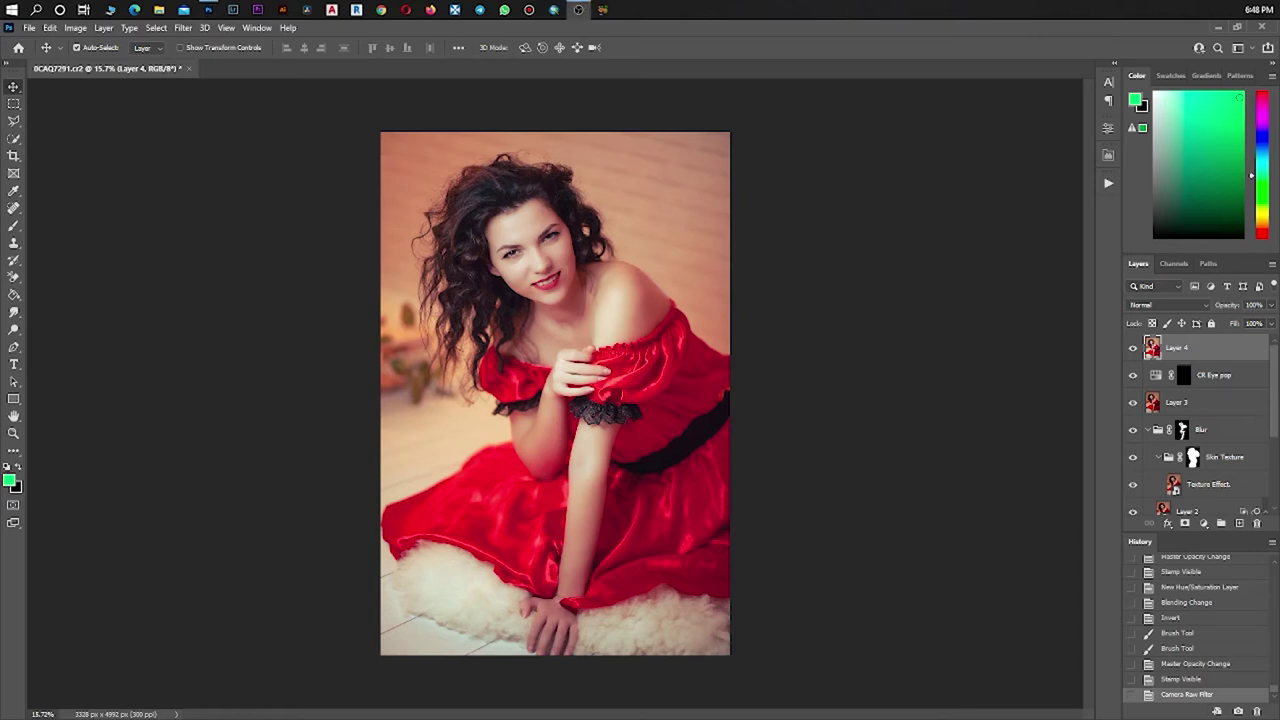